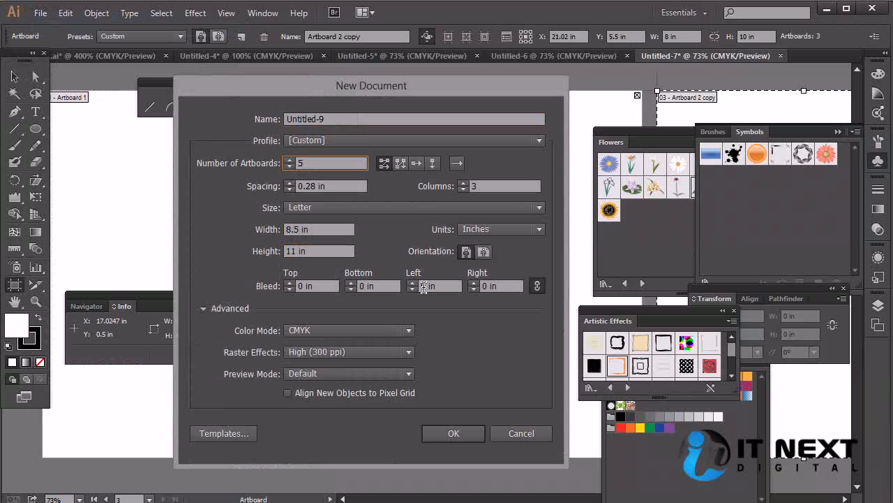
# - Create a new document with five Letter artboards arranged in a single column, and activate the Selection tool
pyautogui.click(432, 165)
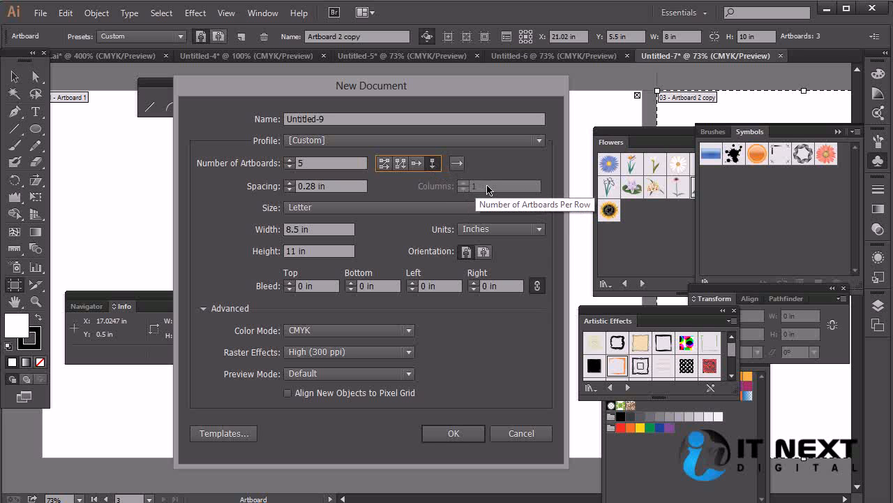
pyautogui.click(455, 434)
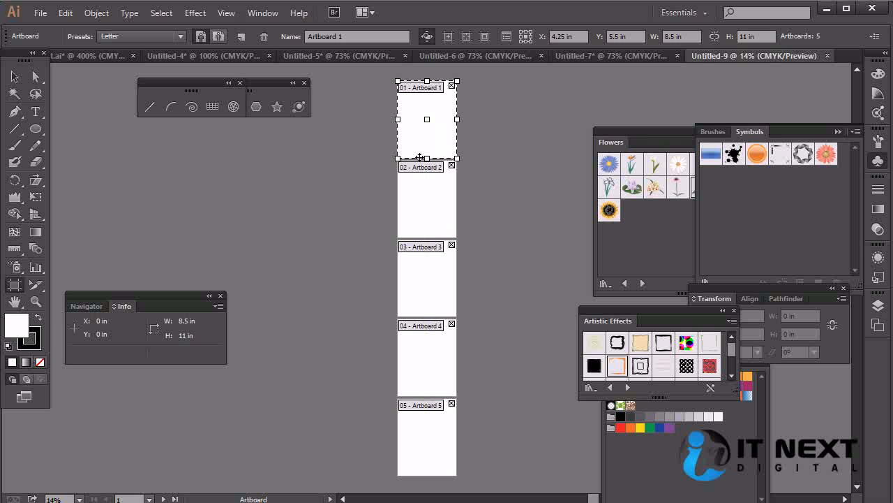
pyautogui.press('v')
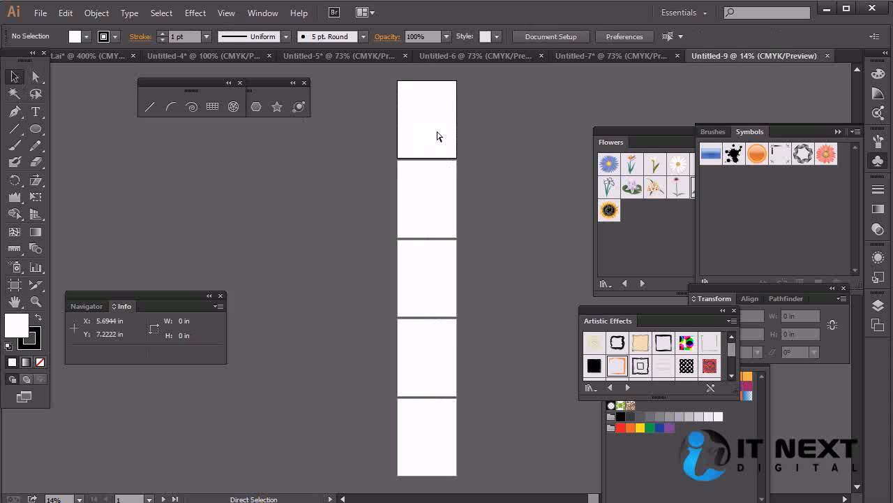
# - Examine the column of artboards up close along its length, and close the document
pyautogui.hotkey('ctrl', '=')
pyautogui.hotkey('ctrl', '=')
pyautogui.hotkey('ctrl', '=')
pyautogui.hotkey('ctrl', '=')
pyautogui.hotkey('ctrl', '=')
pyautogui.moveTo(484, 166)
pyautogui.mouseDown()
pyautogui.moveTo(484, 426)
pyautogui.moveTo(484, 229)
pyautogui.moveTo(457, 482)
pyautogui.mouseUp()
pyautogui.moveTo(478, 239); pyautogui.dragTo(483, 172)
pyautogui.hotkey('ctrl', '=')
pyautogui.hotkey('ctrl', '=')
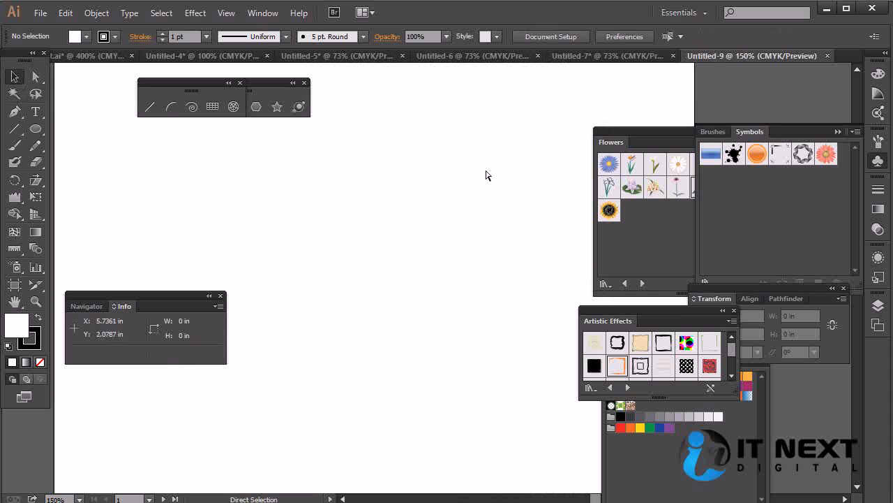
pyautogui.moveTo(459, 313)
pyautogui.mouseDown()
pyautogui.moveTo(441, 136)
pyautogui.moveTo(484, 379)
pyautogui.mouseUp()
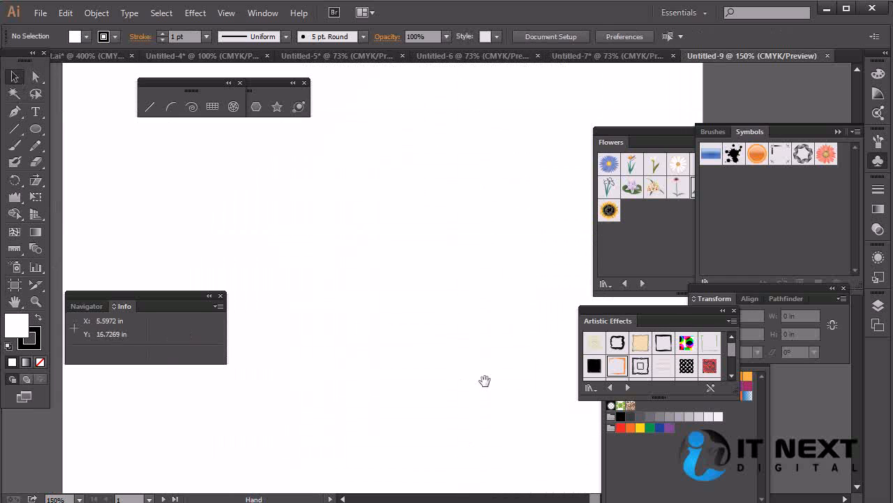
pyautogui.moveTo(409, 156); pyautogui.dragTo(409, 240)
pyautogui.moveTo(389, 478); pyautogui.dragTo(441, 171)
pyautogui.moveTo(422, 478); pyautogui.dragTo(431, 62)
pyautogui.moveTo(419, 474); pyautogui.dragTo(407, 112)
pyautogui.moveTo(410, 326); pyautogui.dragTo(410, 451)
pyautogui.click(828, 56)
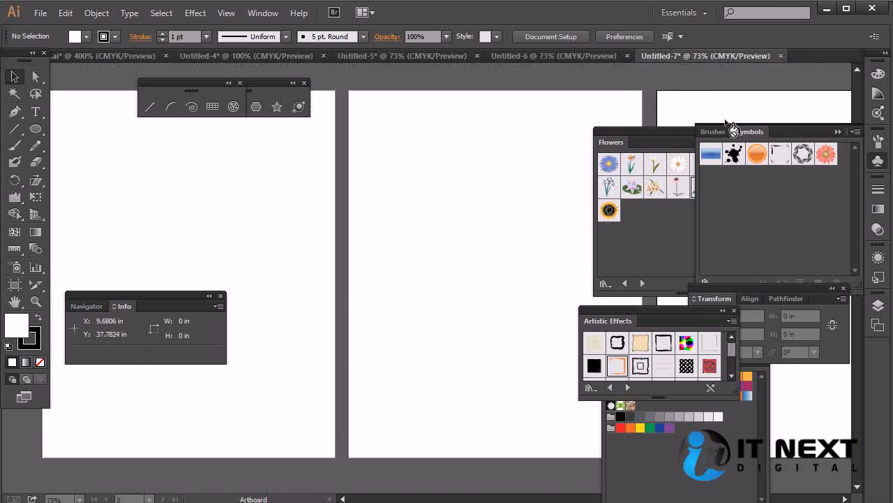
# - Start a new document with the artboards in a grid by row, trying the right-to-left layout and returning to left-to-right
pyautogui.click(41, 13)
pyautogui.click(62, 29)
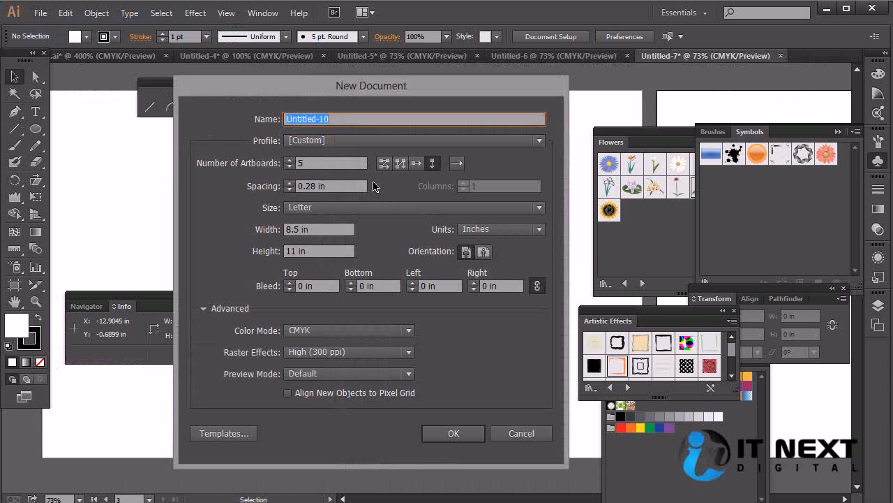
pyautogui.click(385, 164)
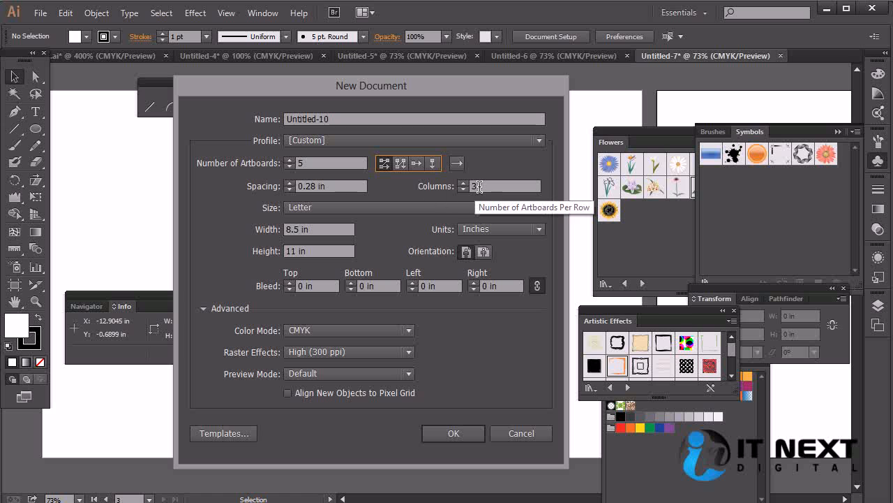
pyautogui.click(457, 164)
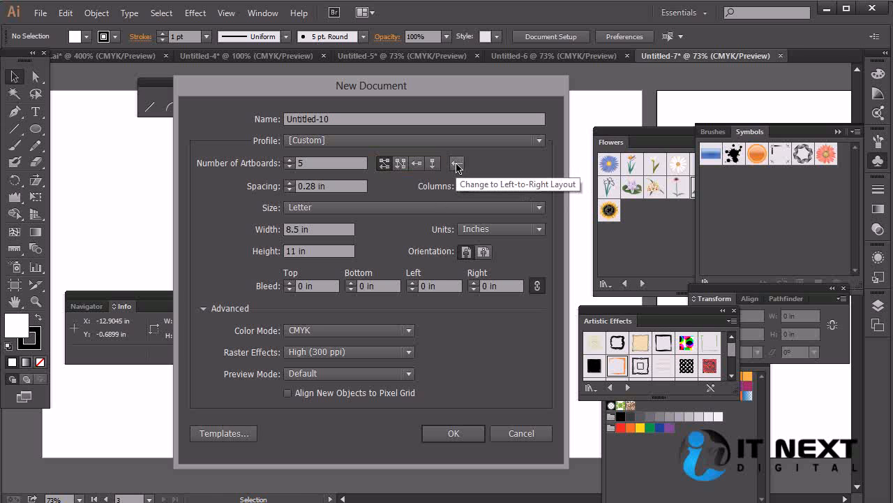
pyautogui.click(456, 164)
pyautogui.click(456, 165)
pyautogui.click(457, 165)
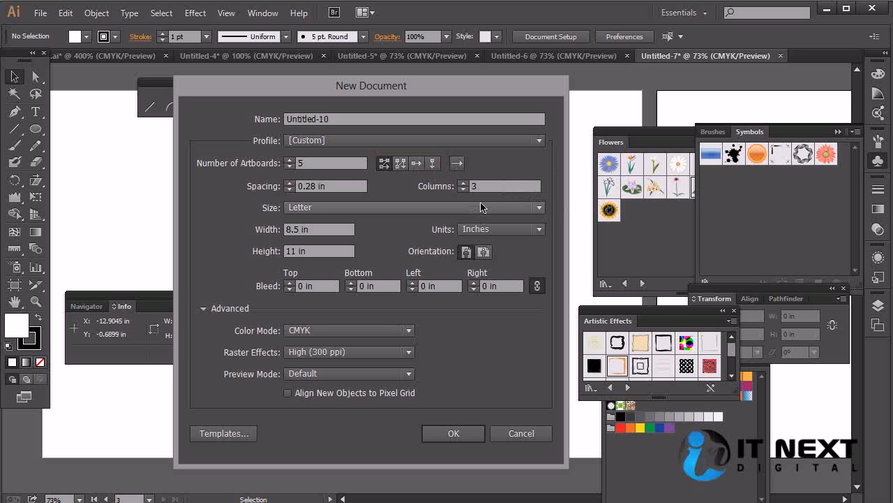
# - Set the number of artboards to 1 and create the Letter-size document
pyautogui.click(323, 165)
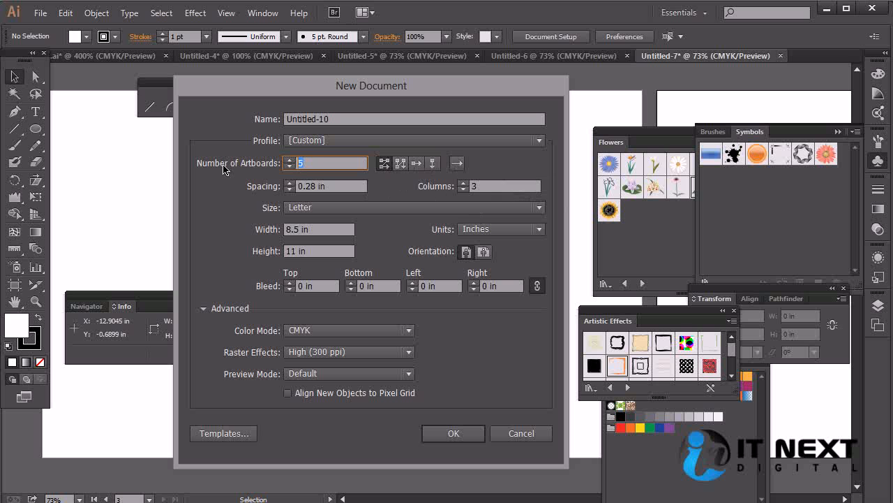
pyautogui.write('1')
pyautogui.click(457, 435)
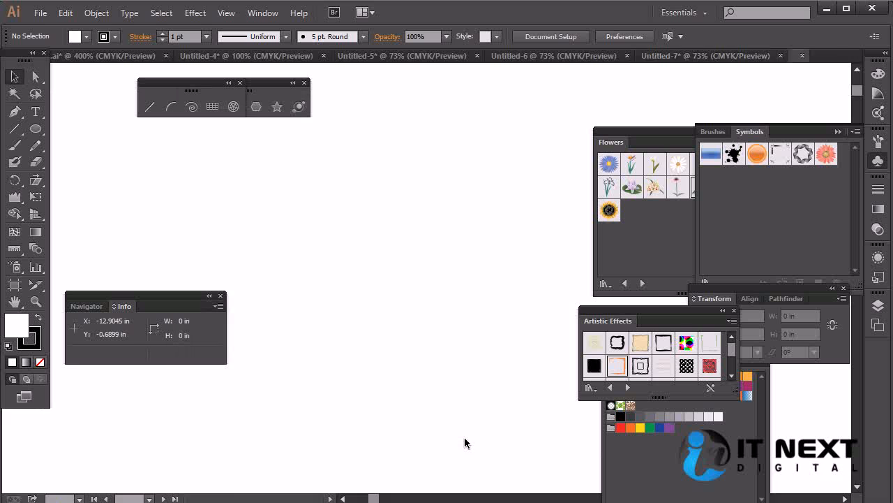
# - Change the Letter artboard to landscape orientation in its Artboard Options
pyautogui.doubleClick(14, 286)
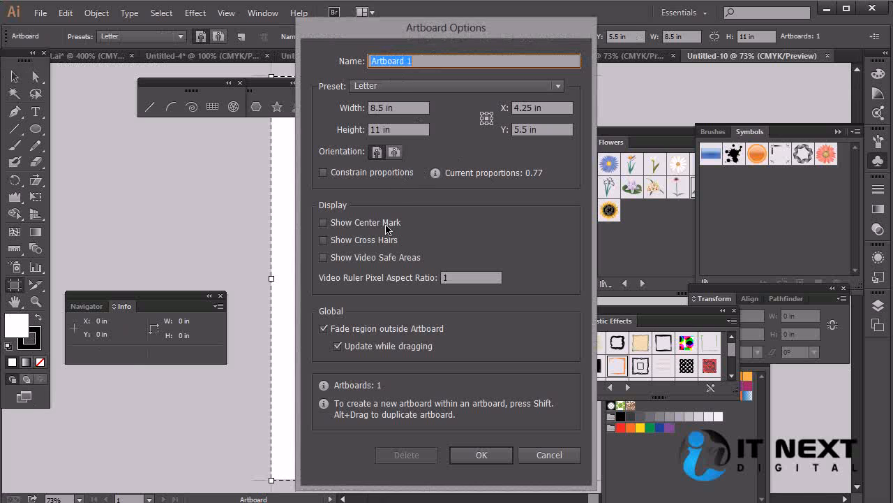
pyautogui.click(395, 152)
pyautogui.click(377, 152)
pyautogui.click(395, 153)
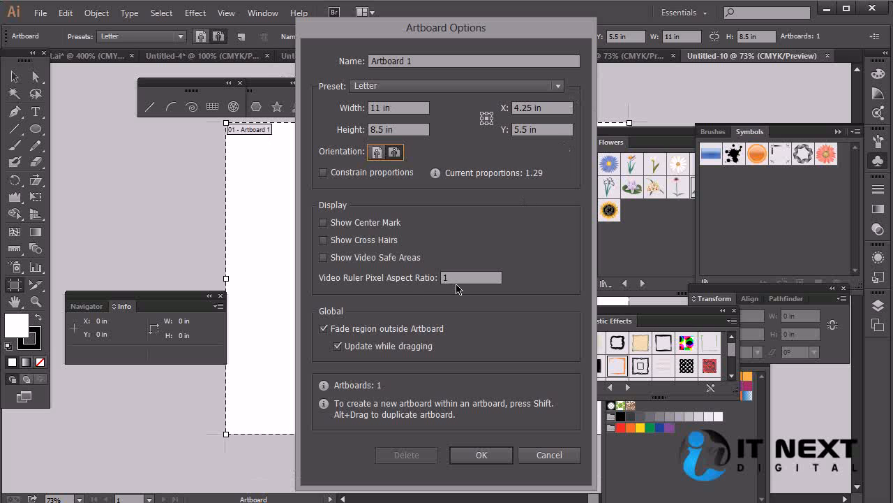
pyautogui.click(480, 454)
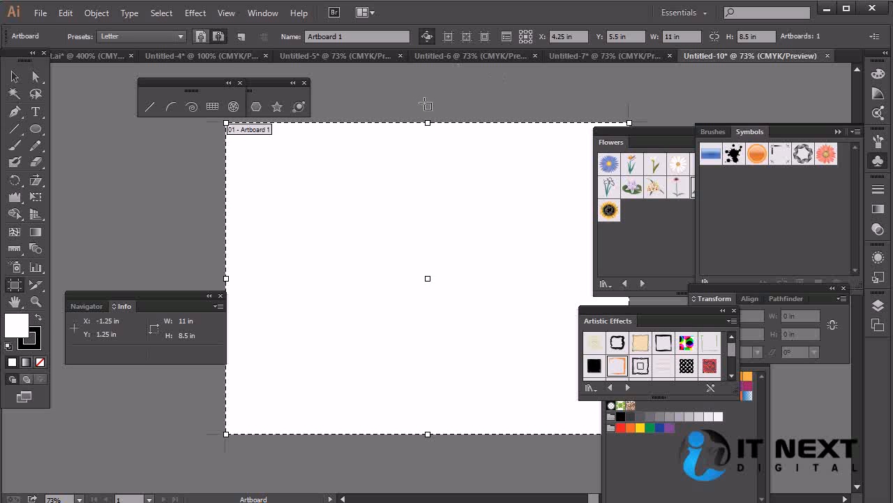
# - Show the artboard's center mark, cross hairs and video safe areas, and hide them again
pyautogui.click(448, 38)
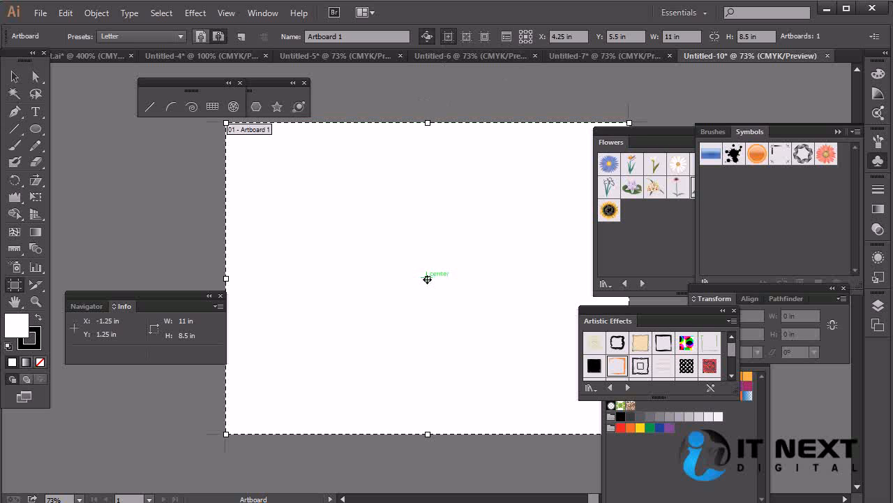
pyautogui.click(467, 38)
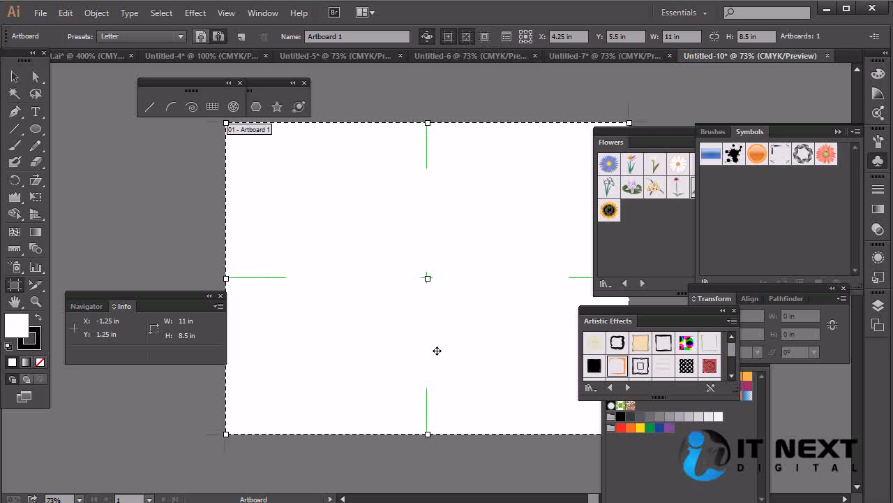
pyautogui.click(485, 38)
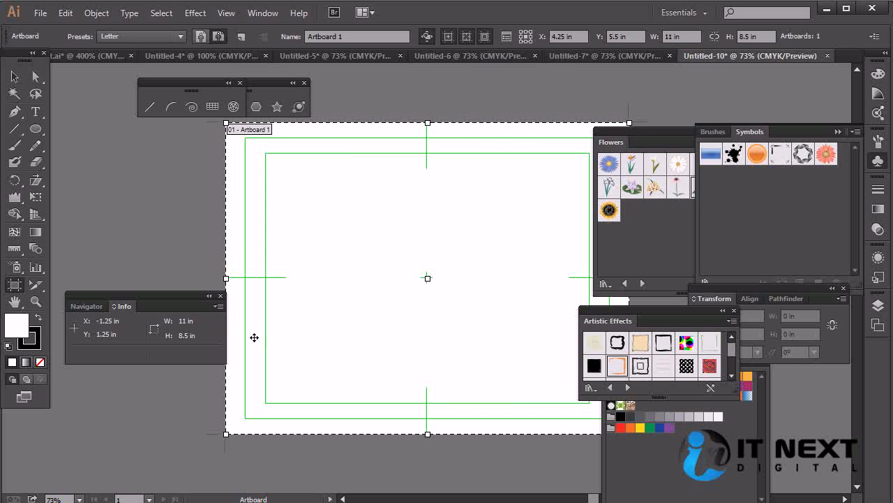
pyautogui.click(485, 36)
pyautogui.click(464, 38)
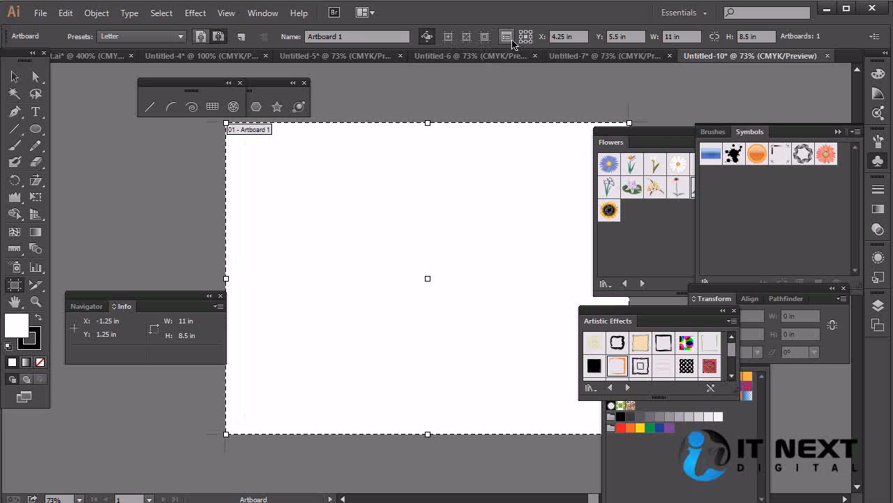
# - Review the size presets offered in the Artboard Options, and cancel without applying a change
pyautogui.click(507, 42)
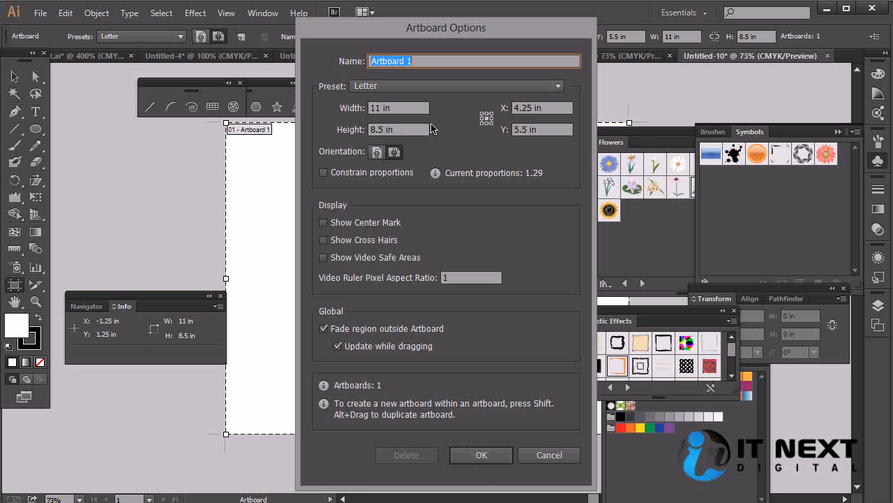
pyautogui.click(428, 86)
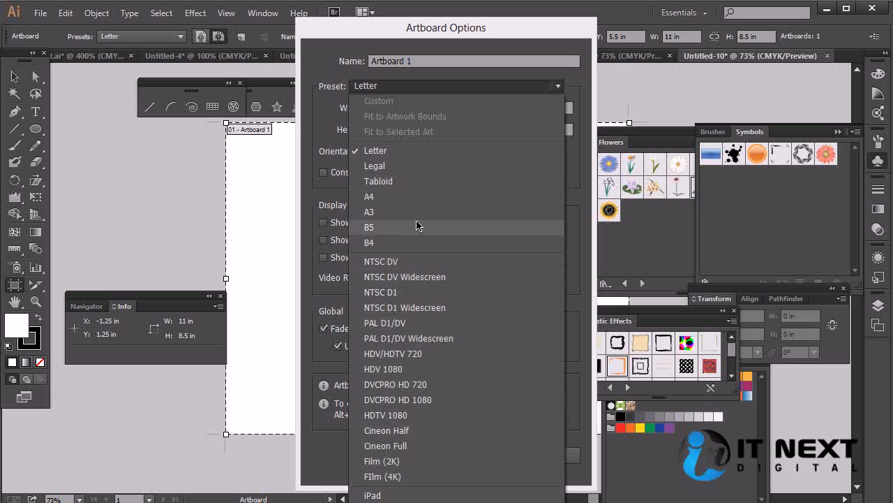
pyautogui.click(311, 458)
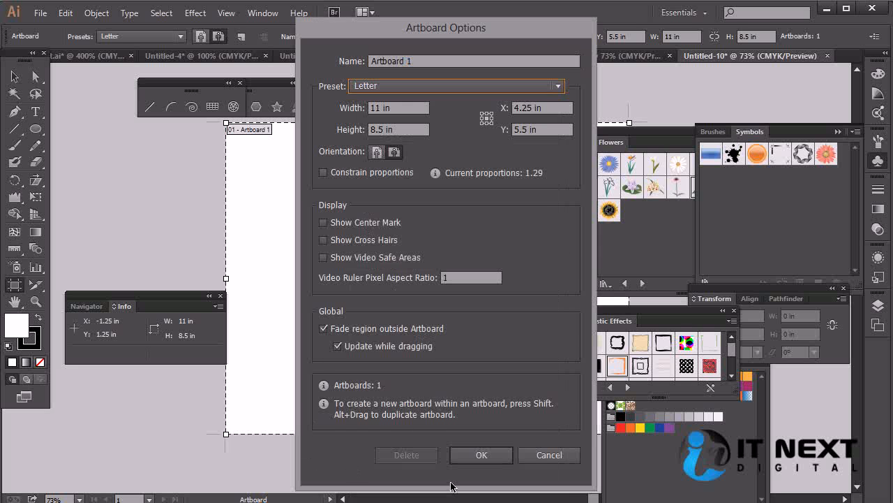
pyautogui.click(534, 458)
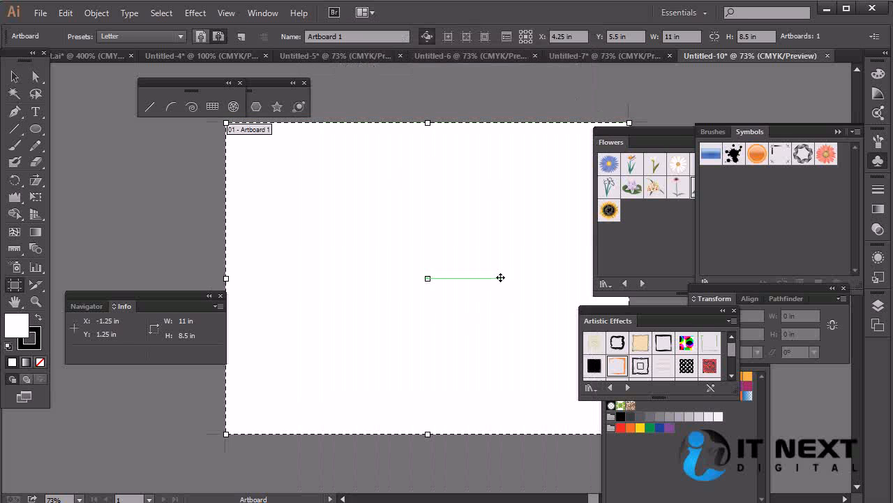
# - Draw a second artboard about 4.28 by 5.9 in to the right of the first and apply the Letter preset
pyautogui.moveTo(503, 261); pyautogui.dragTo(185, 264)
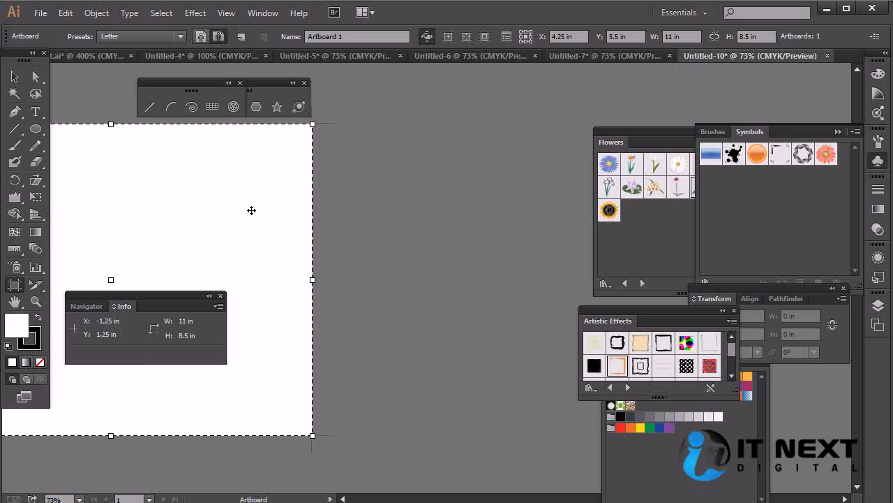
pyautogui.moveTo(346, 131); pyautogui.dragTo(502, 347)
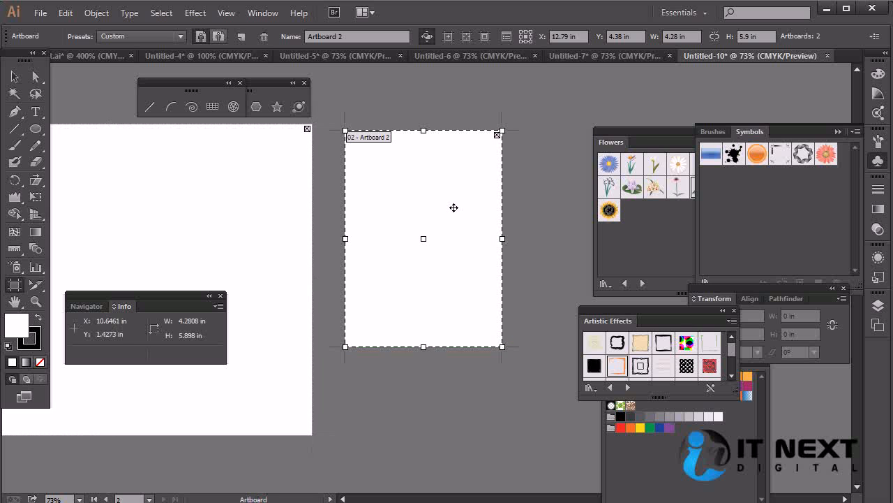
pyautogui.click(507, 36)
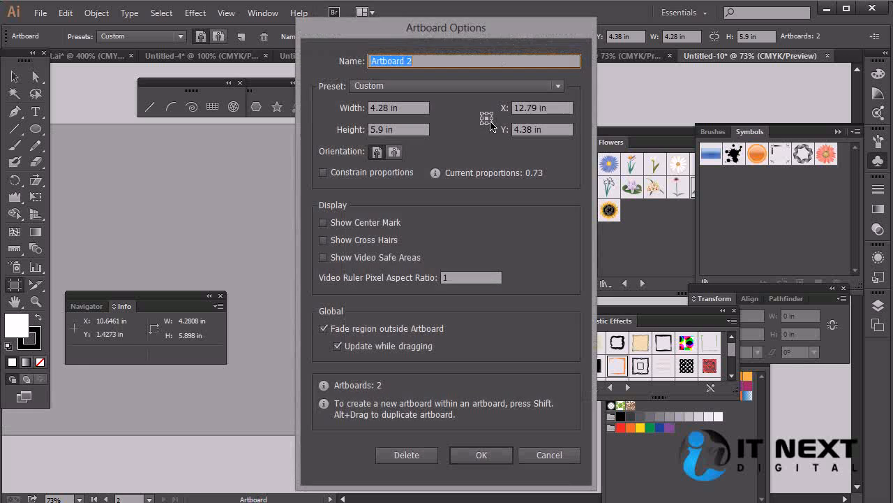
pyautogui.click(454, 85)
pyautogui.click(433, 150)
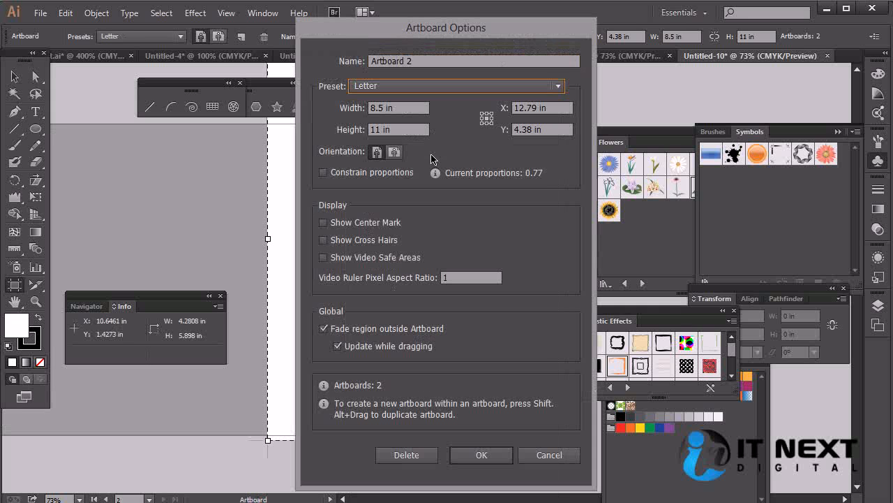
pyautogui.click(481, 454)
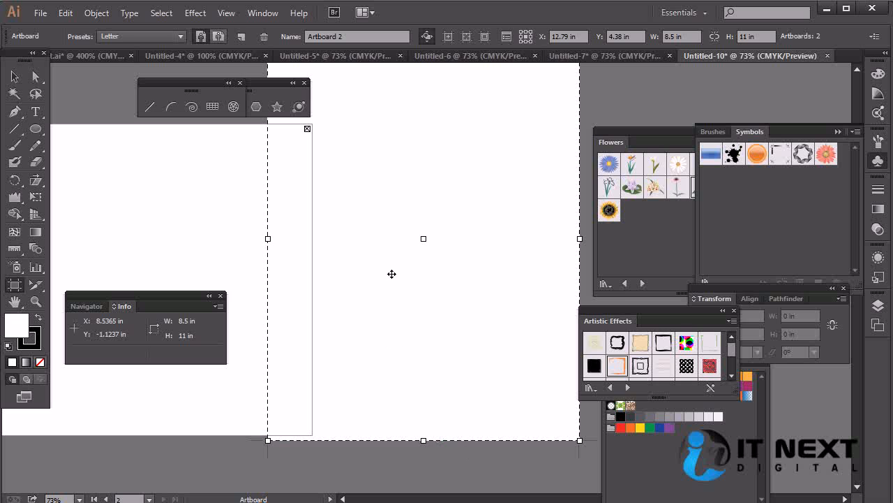
# - Move the second artboard clear of the first one and change it to landscape orientation
pyautogui.moveTo(387, 168); pyautogui.dragTo(489, 212)
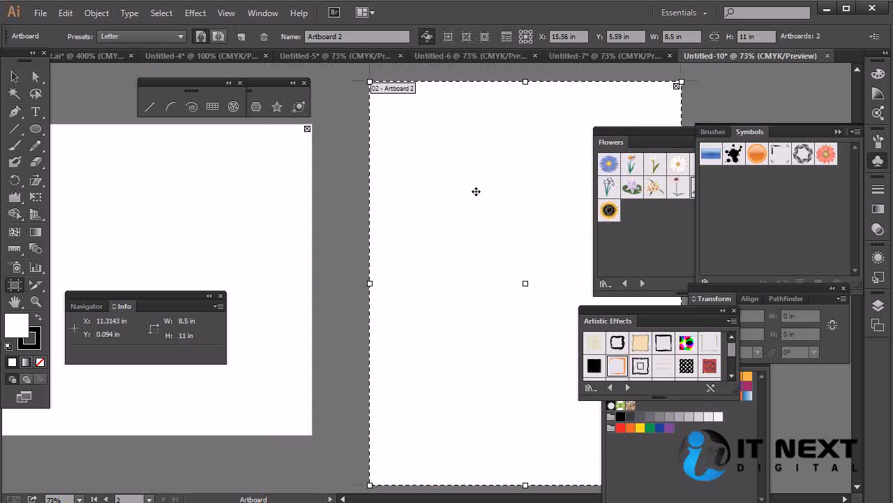
pyautogui.click(506, 36)
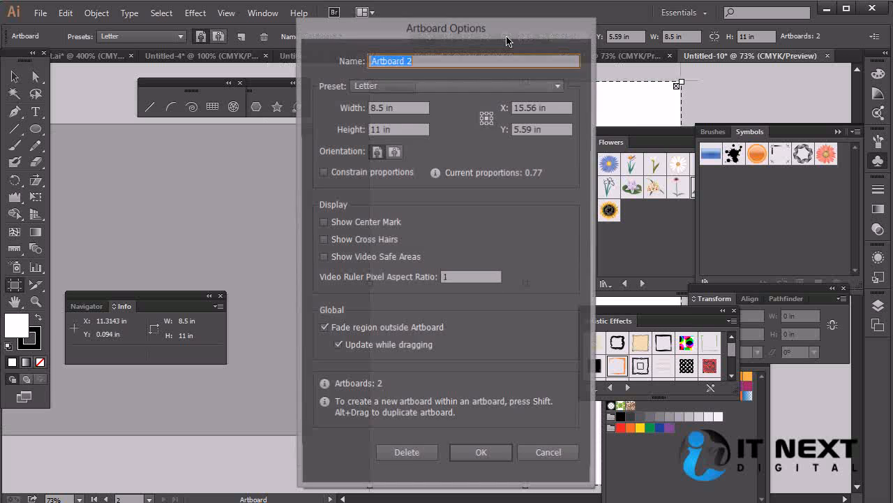
pyautogui.click(395, 152)
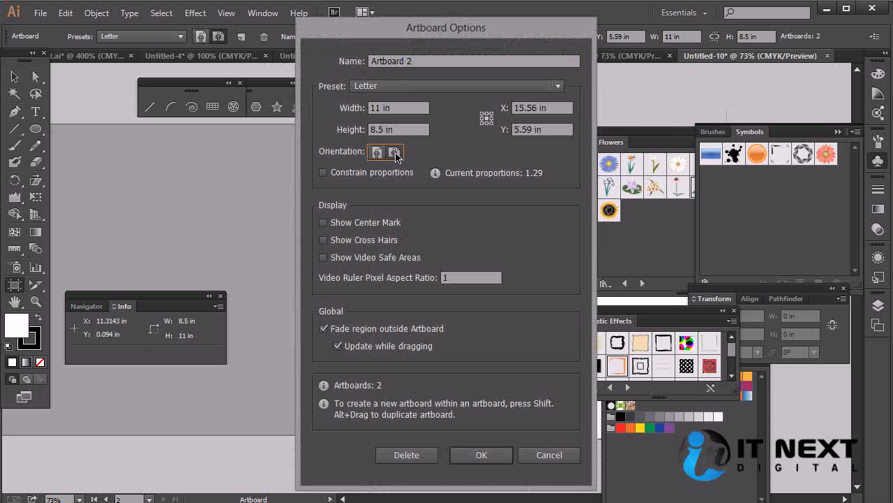
pyautogui.click(480, 457)
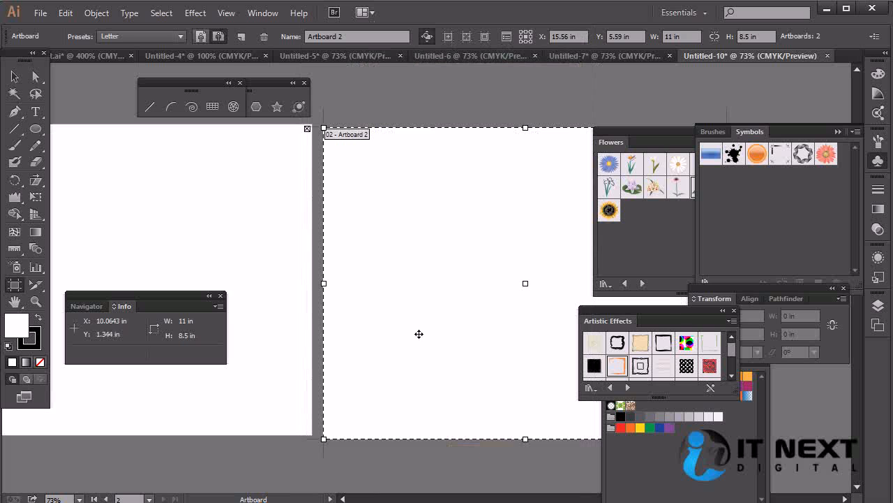
# - Draw a third artboard about 4.89 by 3.79 in to the right of the second one, and undo it
pyautogui.moveTo(533, 236); pyautogui.dragTo(243, 229)
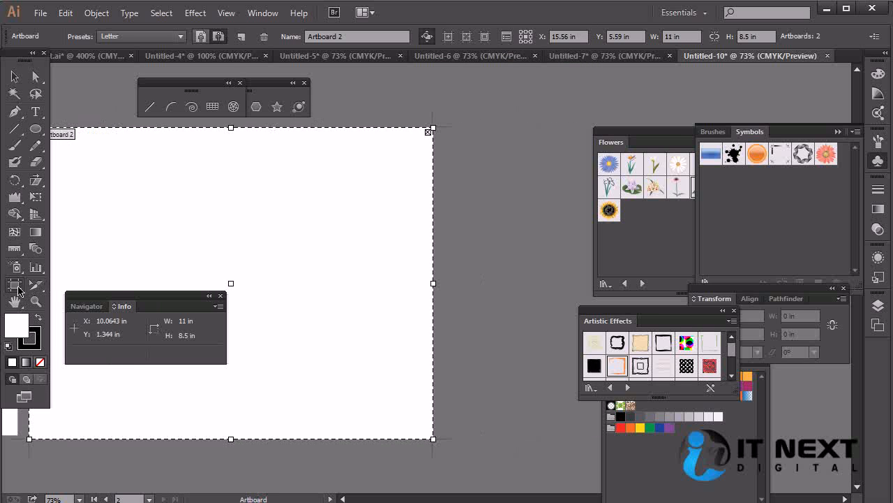
pyautogui.moveTo(527, 221); pyautogui.dragTo(238, 243)
pyautogui.moveTo(243, 169); pyautogui.dragTo(423, 307)
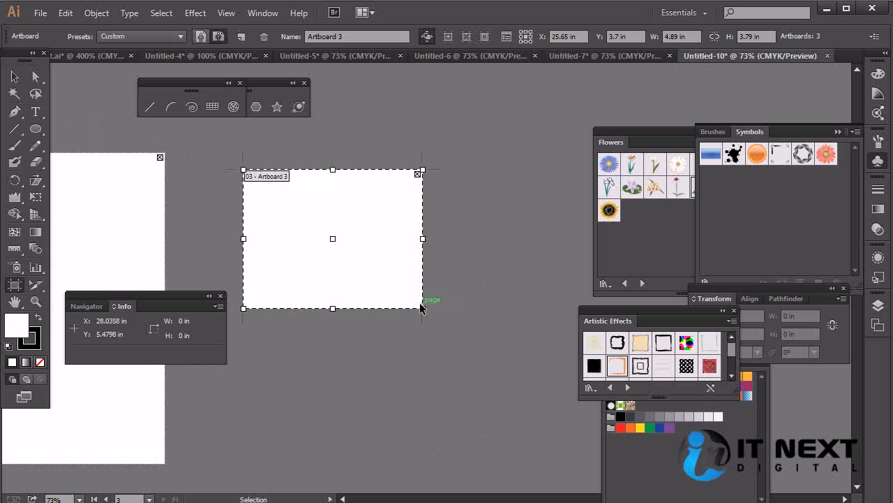
pyautogui.hotkey('ctrl', 'z')
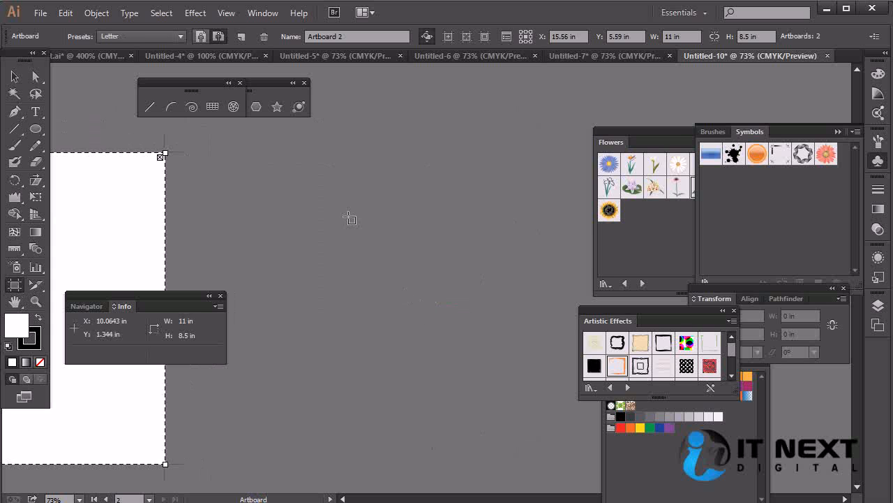
# - Draw a third artboard about 5.27 by 3.41 in to the right of the second and resize it to 3.5 by 2 in
pyautogui.moveTo(303, 191); pyautogui.dragTo(496, 316)
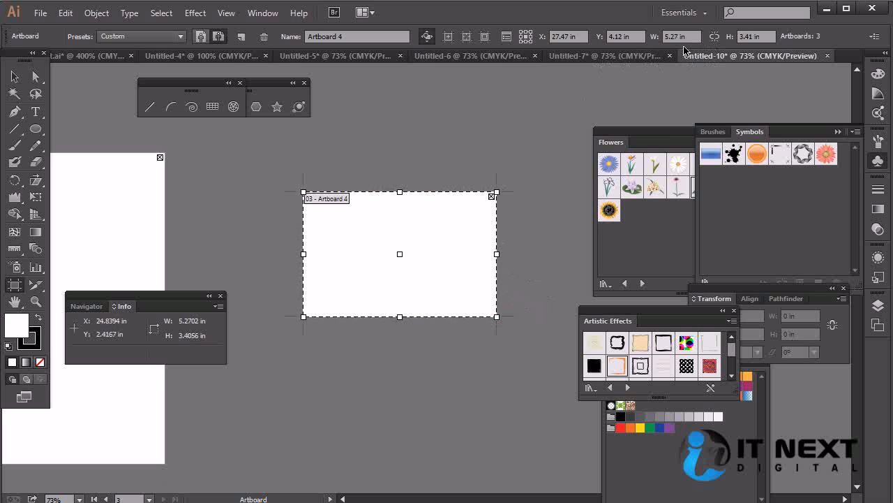
pyautogui.click(679, 36)
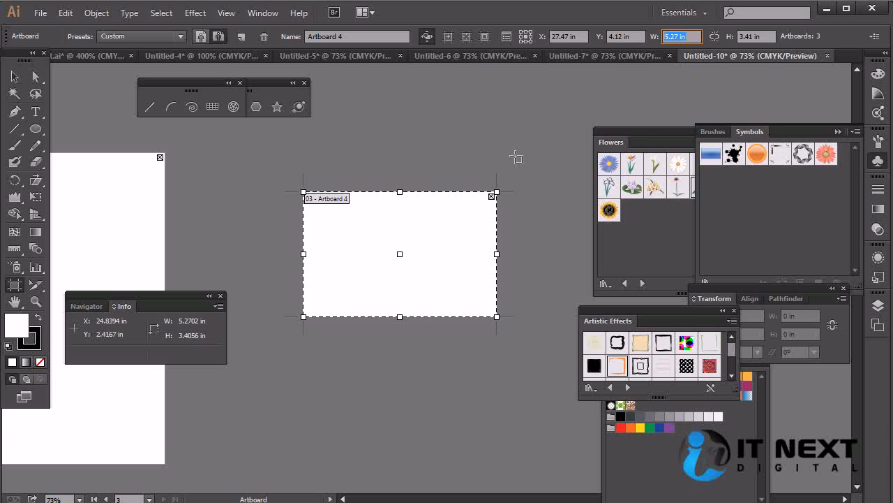
pyautogui.write('3.5')
pyautogui.press('Tab')
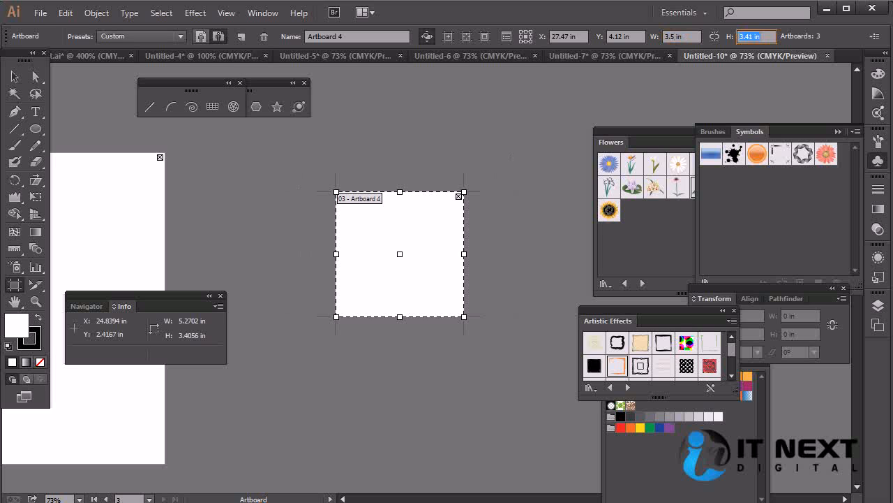
pyautogui.write('2')
pyautogui.press('Return')
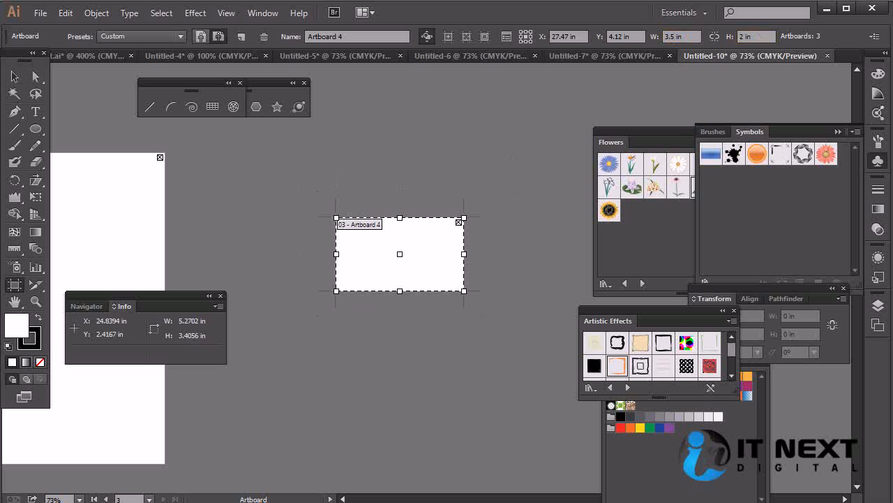
pyautogui.press('Escape')
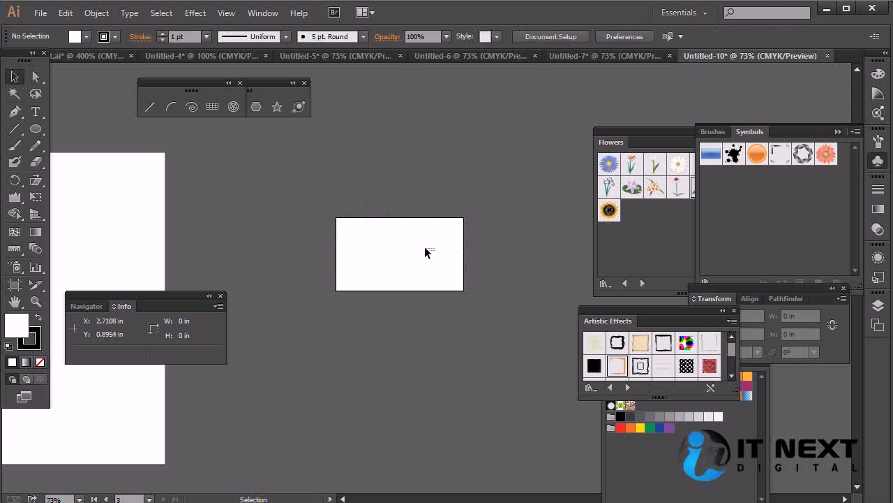
# - Move the 3.5 by 2 in artboard next to the second artboard, aligned with its top edge
pyautogui.click(14, 284)
pyautogui.moveTo(439, 265); pyautogui.dragTo(288, 201)
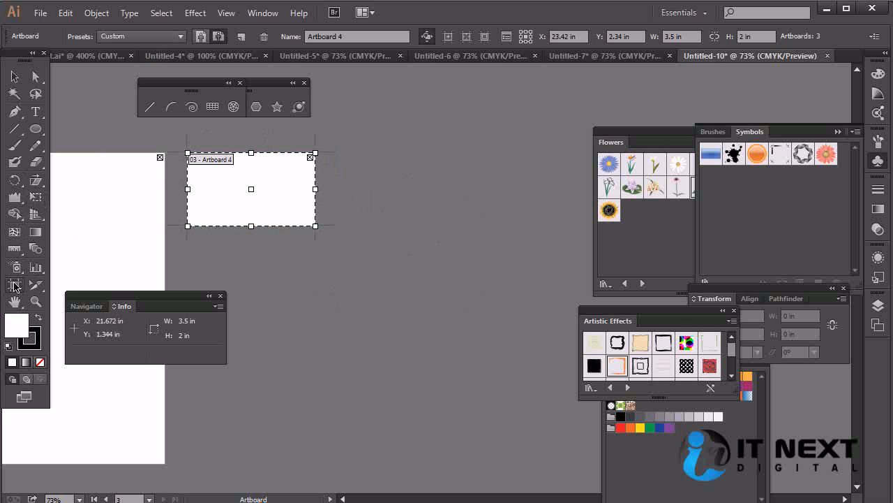
# - Draw a fourth artboard about 7.13 by 8.59 in to the right of the third and apply the A4 preset
pyautogui.moveTo(346, 152); pyautogui.dragTo(620, 469)
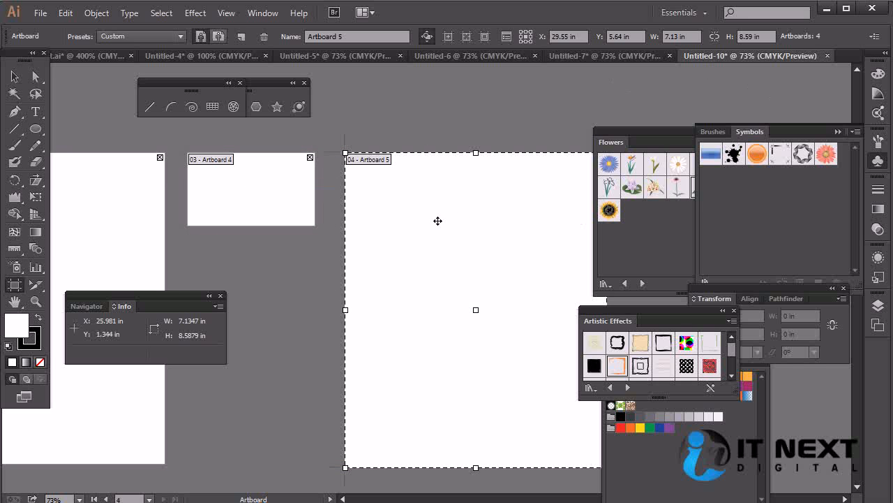
pyautogui.click(506, 36)
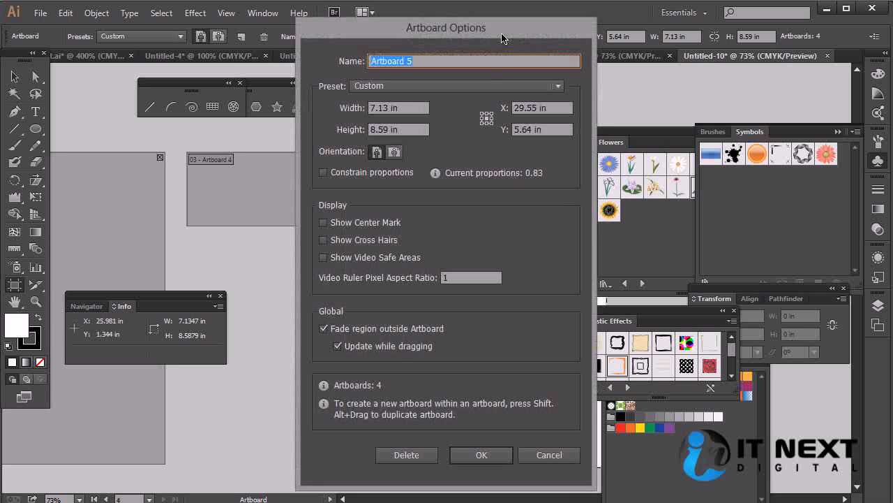
pyautogui.click(473, 86)
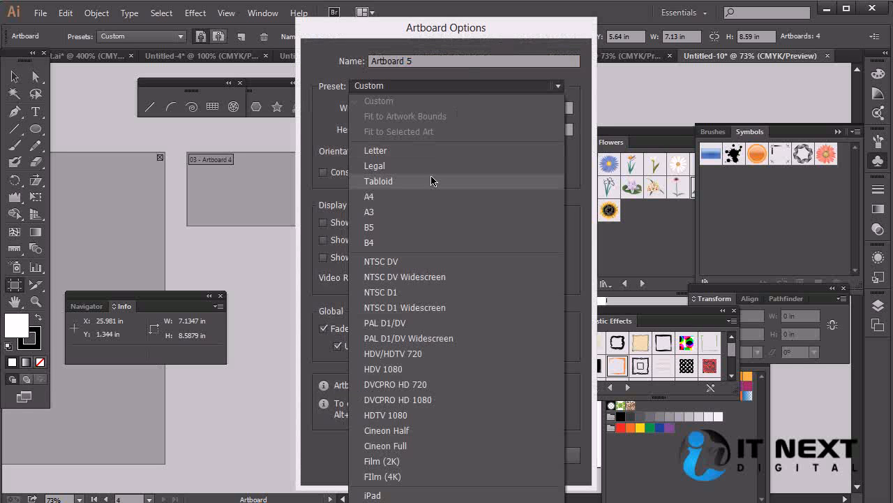
pyautogui.click(430, 202)
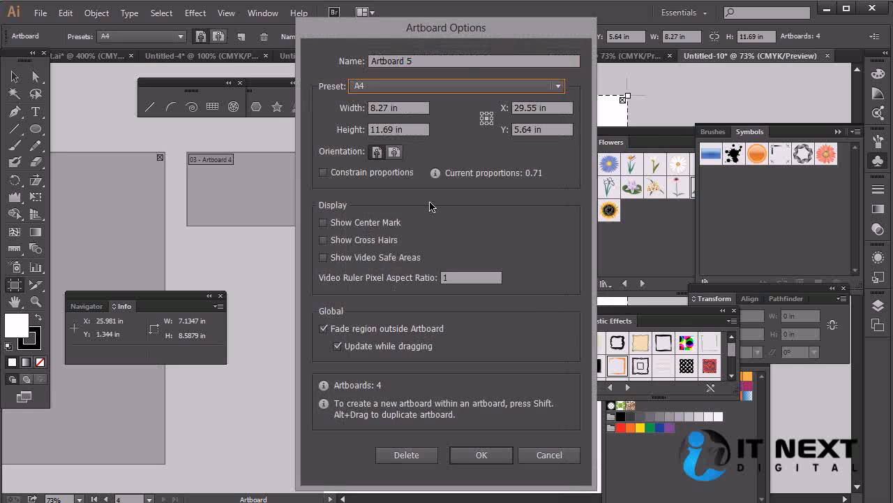
pyautogui.click(488, 457)
# - Draw a fifth artboard about 9.93 by 6.24 in to the right of the A4 one and resize it to 5 by 3.5 in
pyautogui.moveTo(488, 160); pyautogui.dragTo(273, 157)
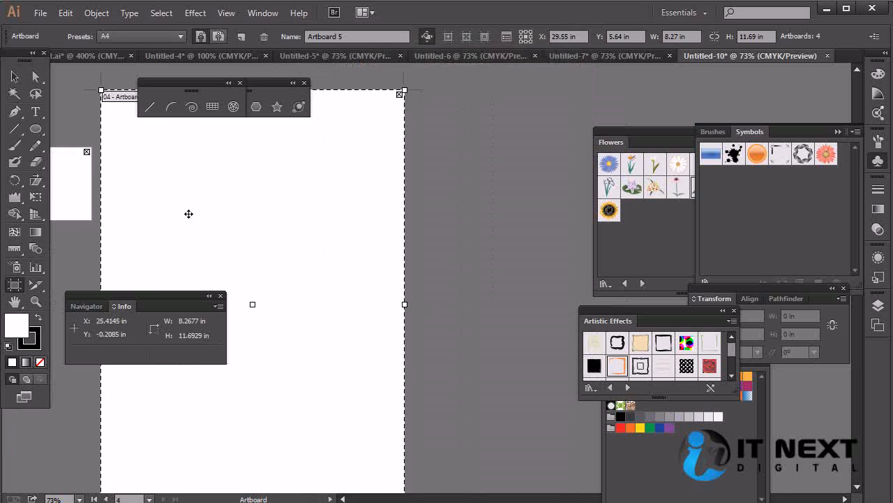
pyautogui.moveTo(407, 239); pyautogui.dragTo(266, 243)
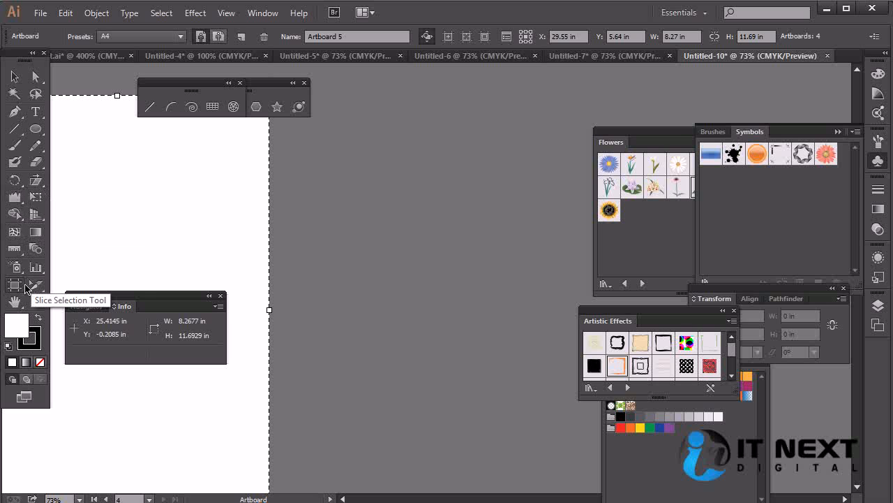
pyautogui.moveTo(326, 184); pyautogui.dragTo(689, 412)
pyautogui.click(676, 36)
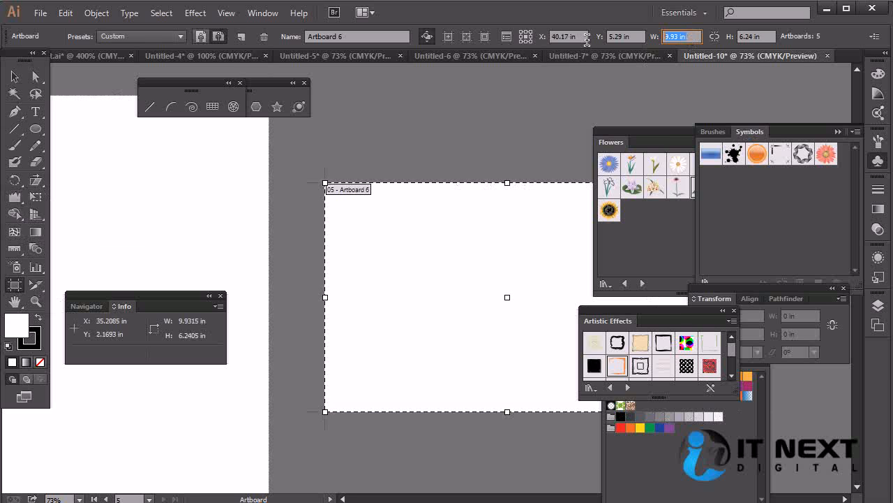
pyautogui.write('5')
pyautogui.press('Tab')
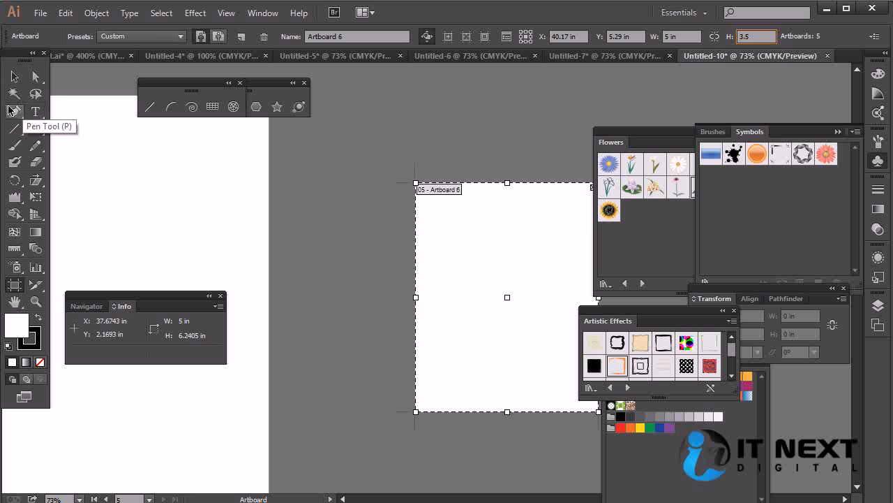
pyautogui.click(11, 78)
# - Add the text "this is my card" on the small 3.5 by 2 in artboard and deselect it
pyautogui.moveTo(489, 219); pyautogui.dragTo(543, 249)
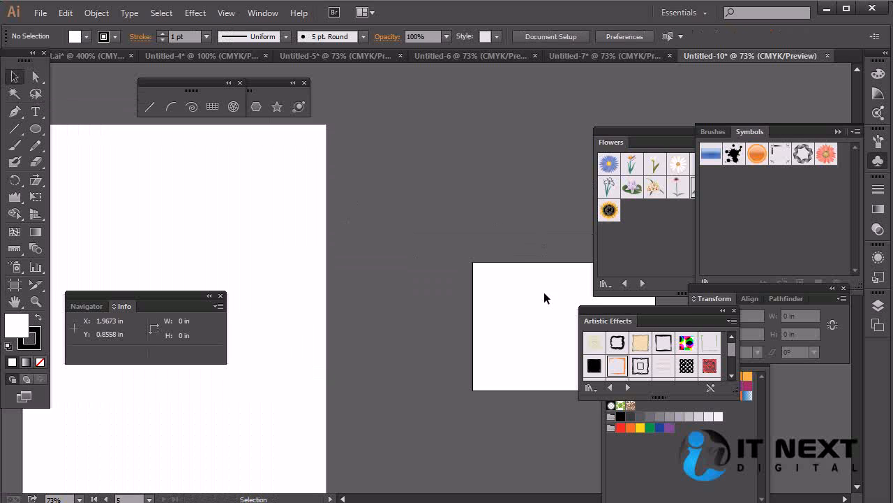
pyautogui.moveTo(184, 248); pyautogui.dragTo(647, 271)
pyautogui.moveTo(346, 259); pyautogui.dragTo(571, 260)
pyautogui.moveTo(430, 344); pyautogui.dragTo(454, 267)
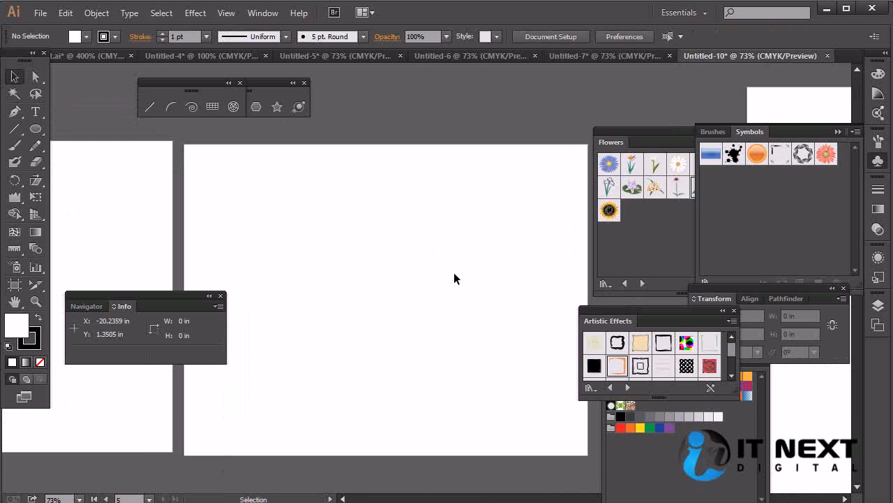
pyautogui.moveTo(419, 219); pyautogui.dragTo(138, 249)
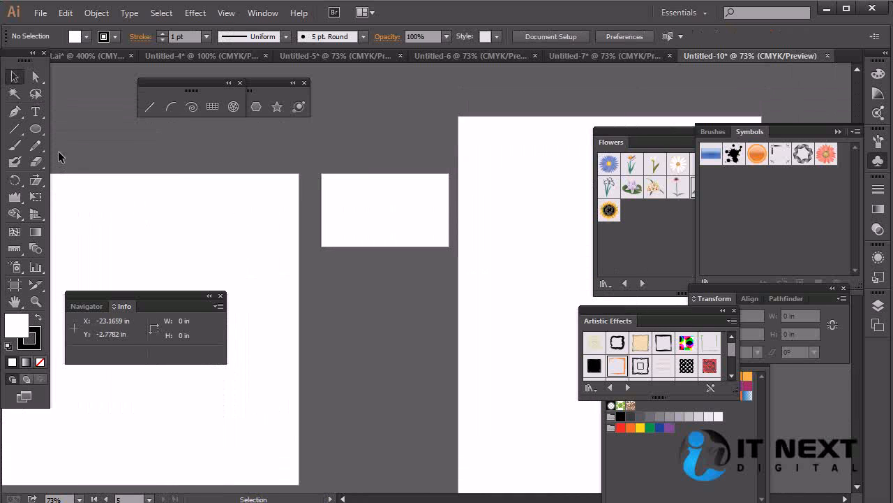
pyautogui.click(36, 111)
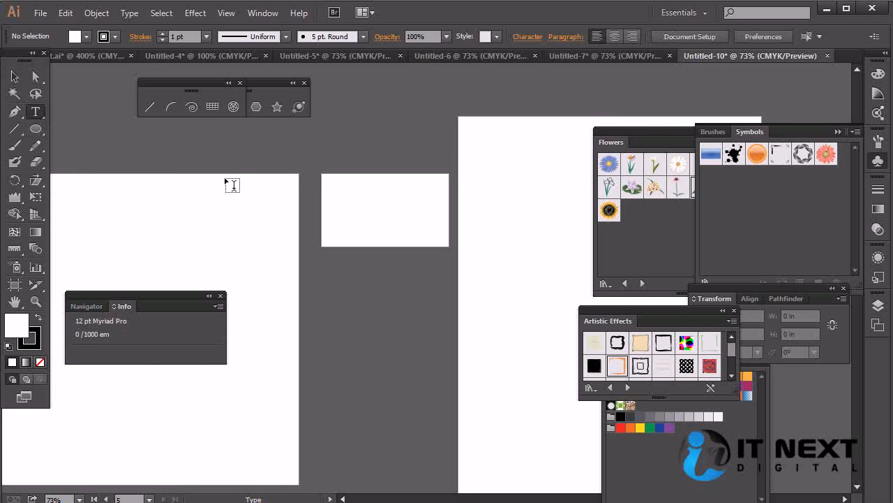
pyautogui.click(352, 212)
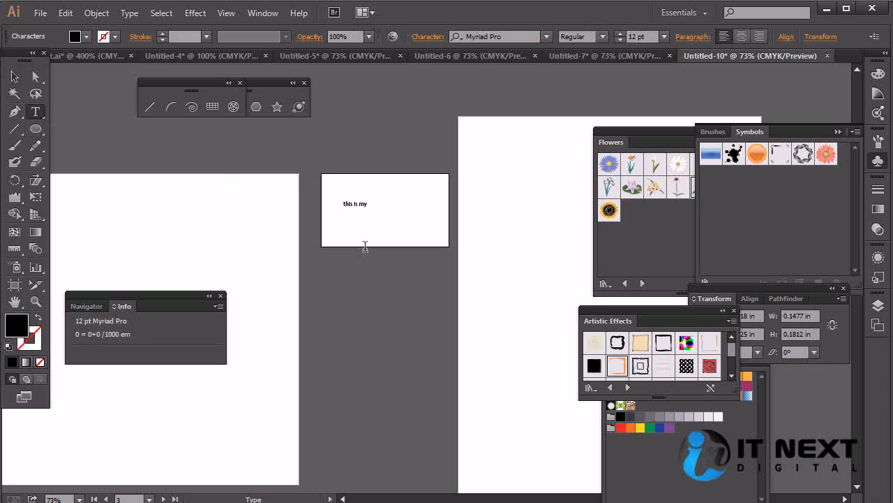
pyautogui.click(14, 76)
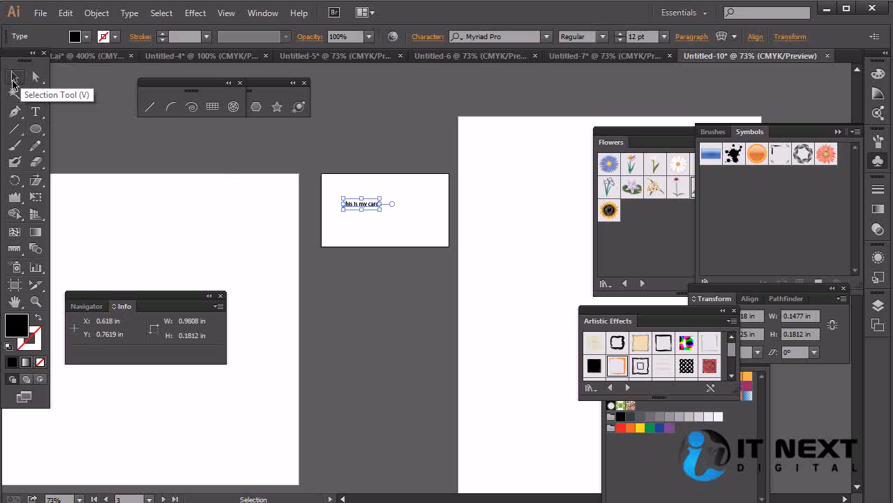
pyautogui.click(386, 282)
# - Set up a PNG export that uses artboards limited to a range, and close it without exporting
pyautogui.click(36, 14)
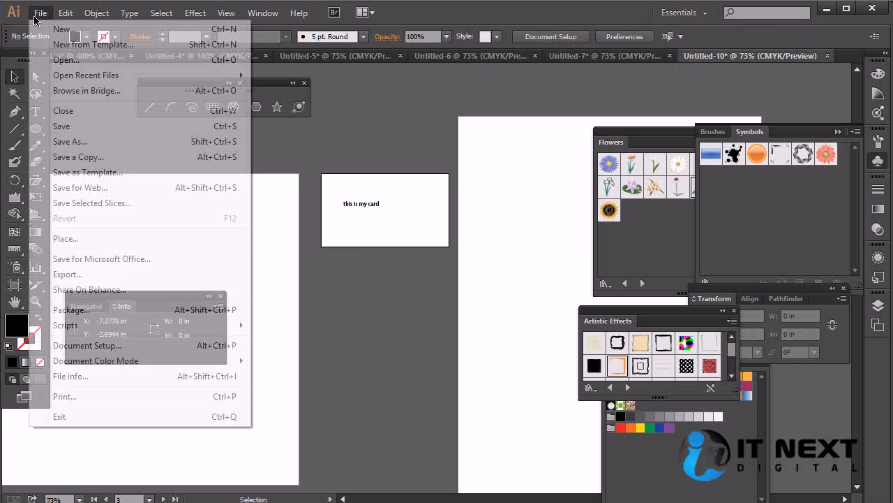
pyautogui.click(187, 277)
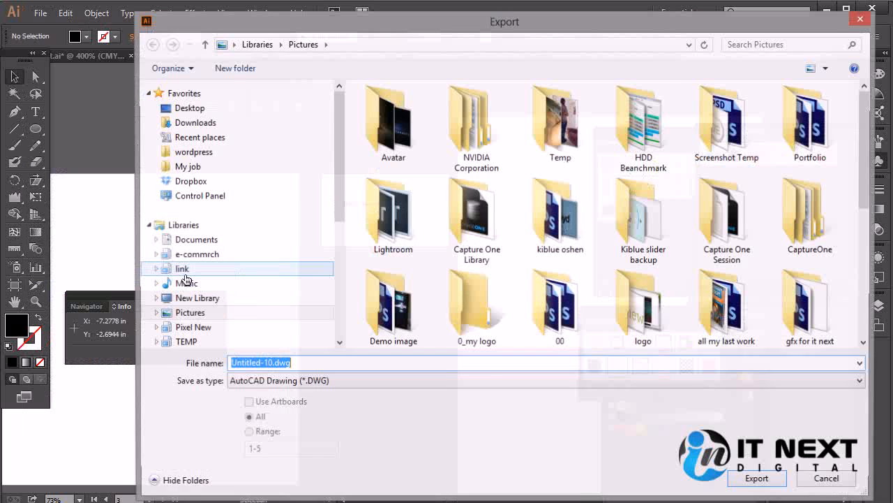
pyautogui.click(539, 382)
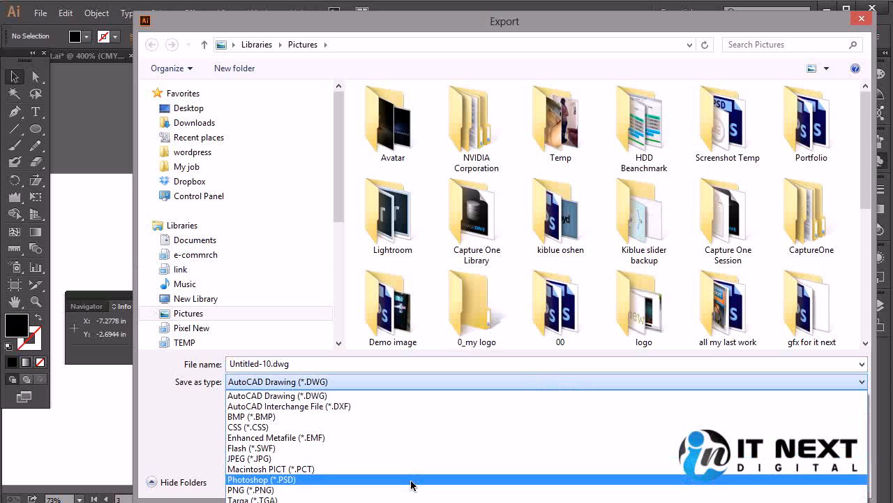
pyautogui.click(409, 491)
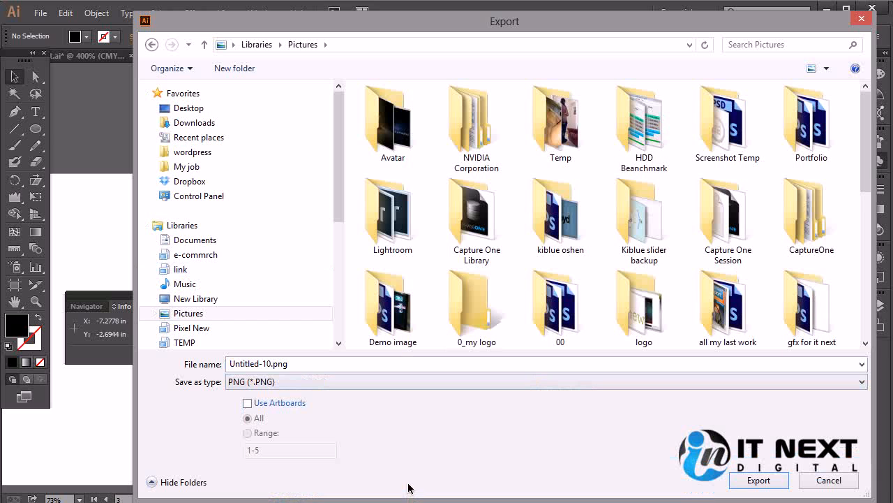
pyautogui.click(289, 407)
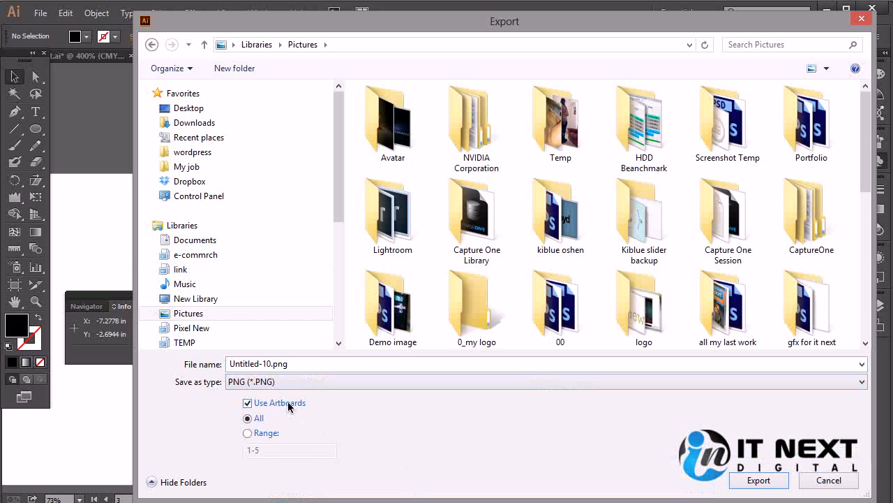
pyautogui.click(264, 434)
pyautogui.moveTo(480, 23); pyautogui.dragTo(375, 84)
pyautogui.click(755, 82)
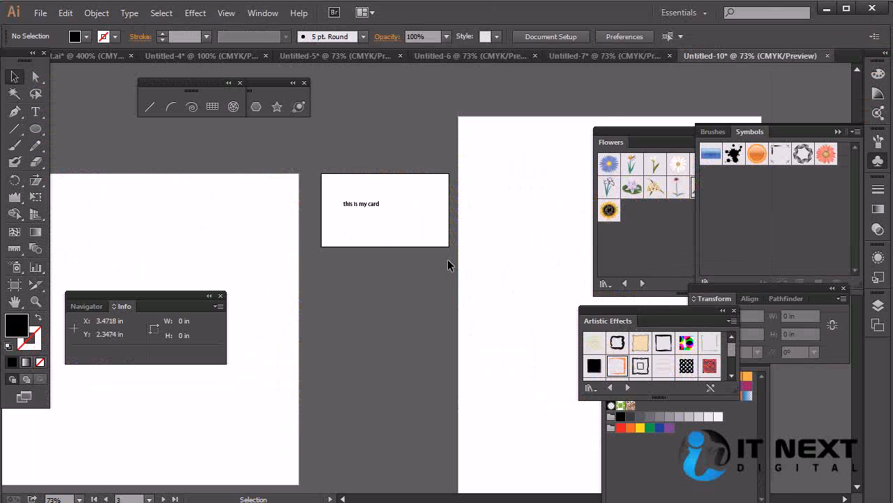
# - Examine the numbered labels of the artboards with the Artboard tool to identify the number of the card artboard
pyautogui.moveTo(405, 319); pyautogui.dragTo(684, 311)
pyautogui.moveTo(410, 334); pyautogui.dragTo(327, 335)
pyautogui.click(13, 285)
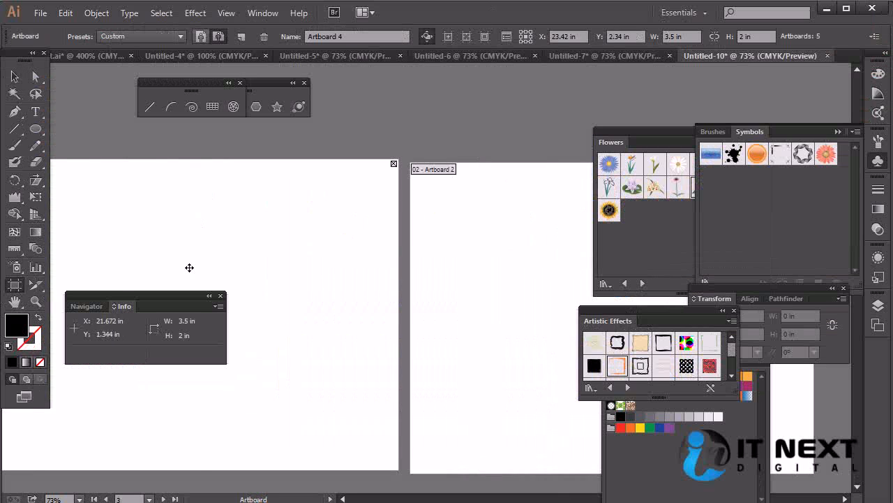
pyautogui.click(251, 251)
pyautogui.click(471, 232)
pyautogui.moveTo(498, 233); pyautogui.dragTo(130, 235)
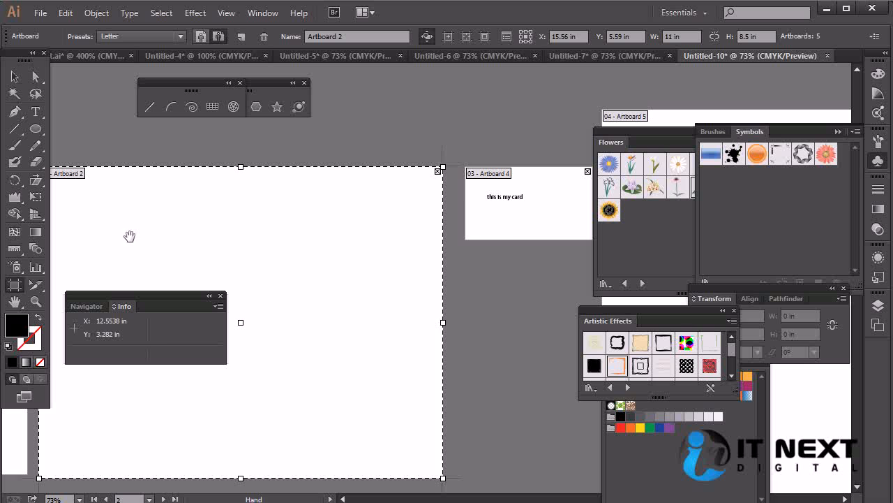
pyautogui.click(545, 209)
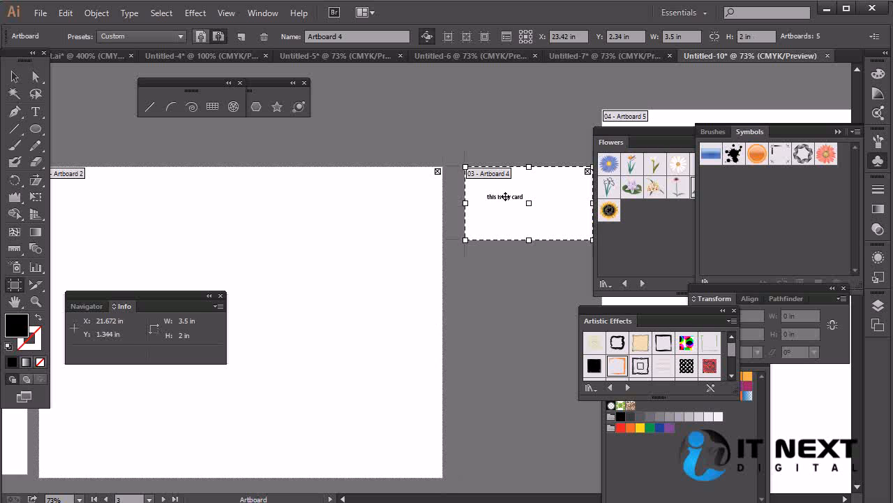
pyautogui.moveTo(533, 197); pyautogui.dragTo(440, 230)
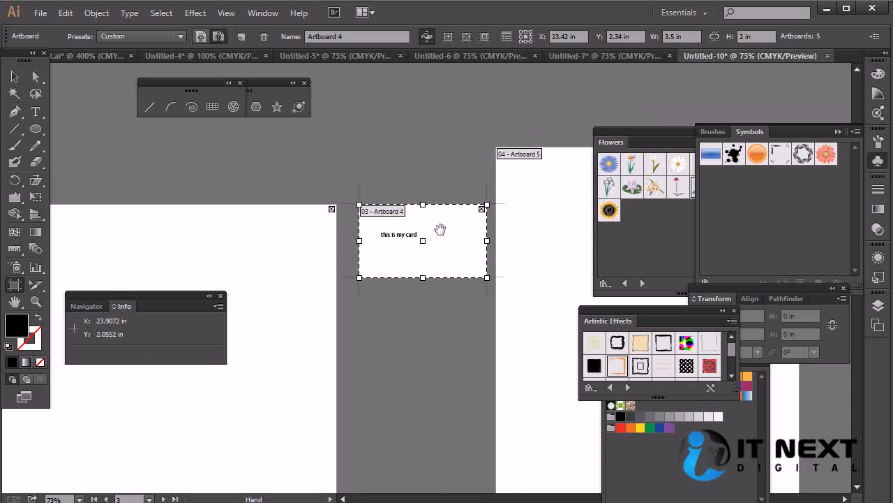
pyautogui.moveTo(591, 198); pyautogui.dragTo(516, 237)
pyautogui.moveTo(566, 341); pyautogui.dragTo(123, 305)
pyautogui.moveTo(249, 297); pyautogui.dragTo(594, 322)
pyautogui.moveTo(142, 347); pyautogui.dragTo(602, 358)
pyautogui.moveTo(389, 359)
pyautogui.mouseDown()
pyautogui.moveTo(441, 360)
pyautogui.moveTo(257, 355)
pyautogui.mouseUp()
pyautogui.moveTo(419, 303); pyautogui.dragTo(108, 310)
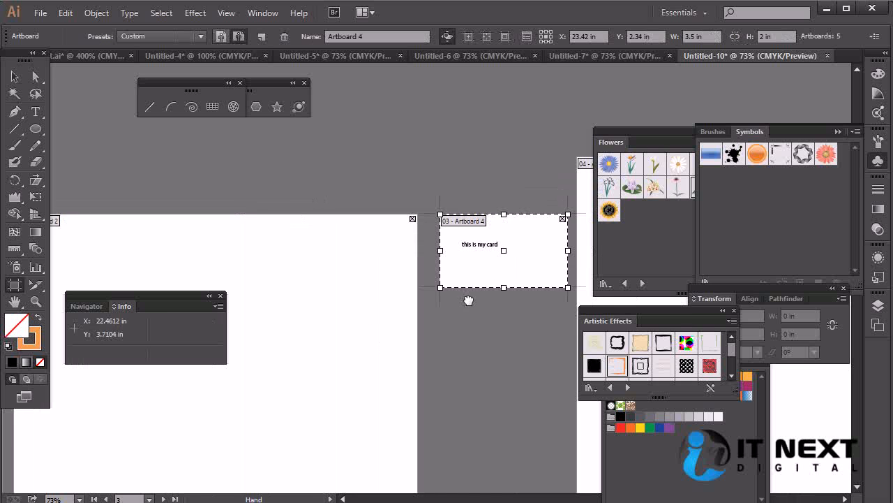
pyautogui.moveTo(433, 328); pyautogui.dragTo(367, 342)
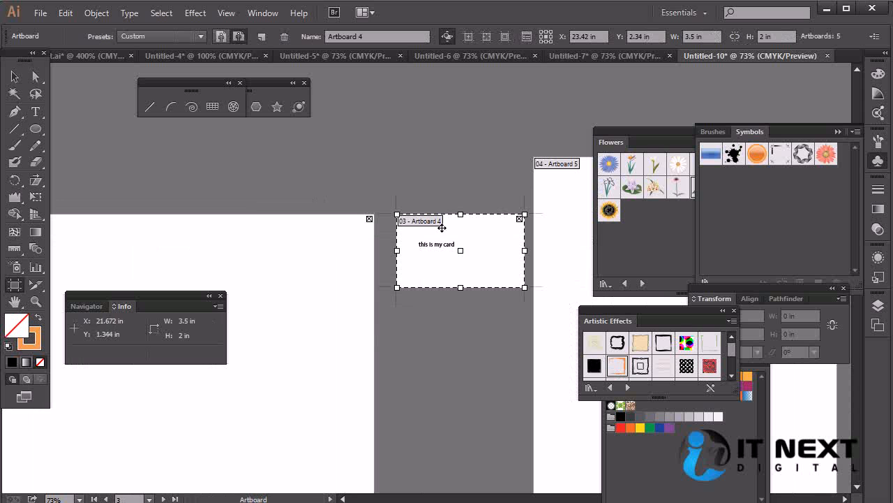
# - Start an export of the document and choose the "project file" folder inside Videos > Illustrator cc as its destination
pyautogui.click(39, 13)
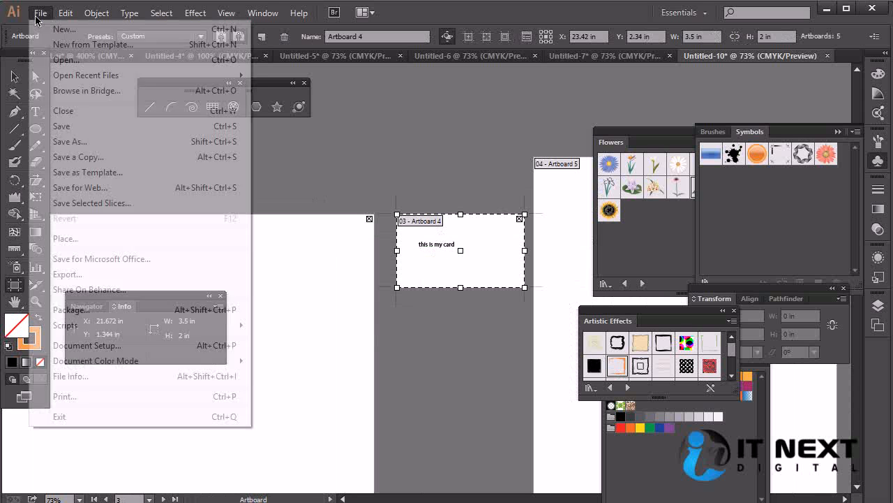
pyautogui.click(131, 273)
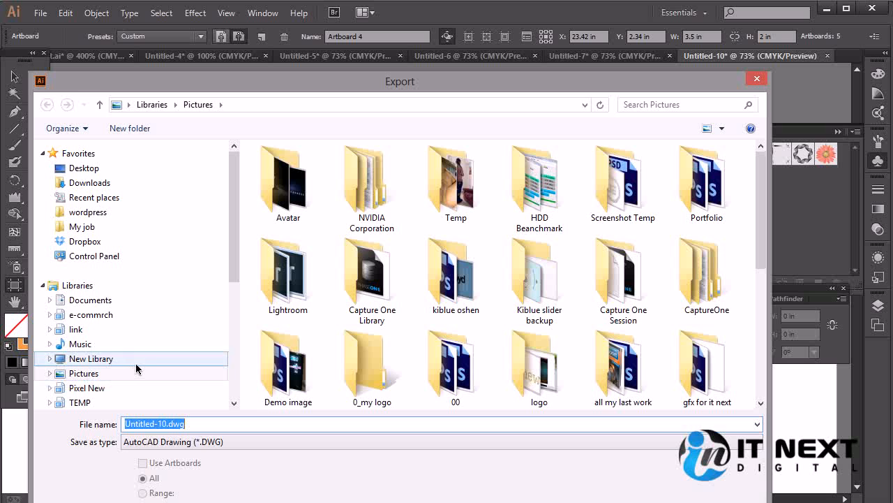
pyautogui.moveTo(233, 270); pyautogui.dragTo(234, 324)
pyautogui.click(161, 309)
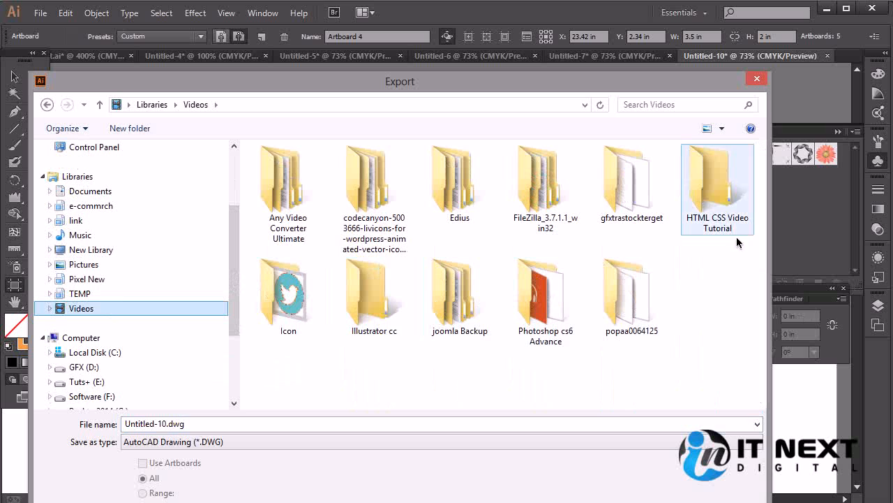
pyautogui.doubleClick(357, 297)
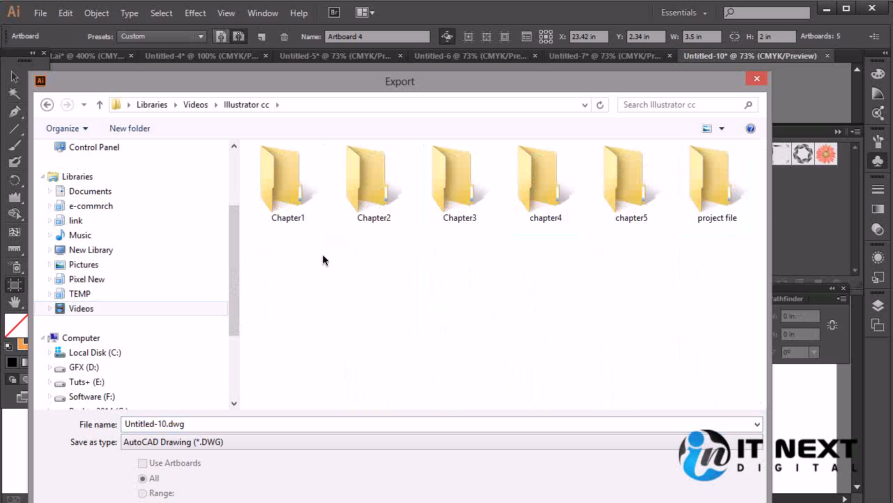
pyautogui.doubleClick(681, 228)
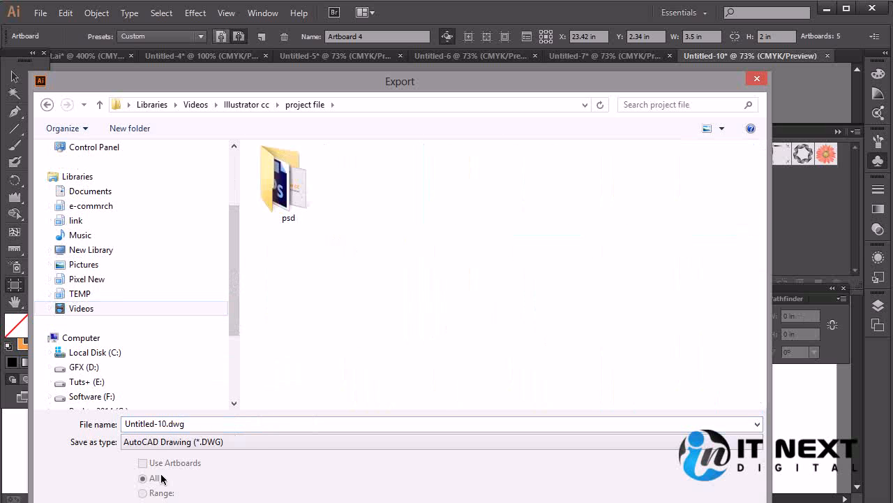
# - Try a PNG export using artboards with the range set to 4, and cancel it at the PNG options
pyautogui.click(159, 442)
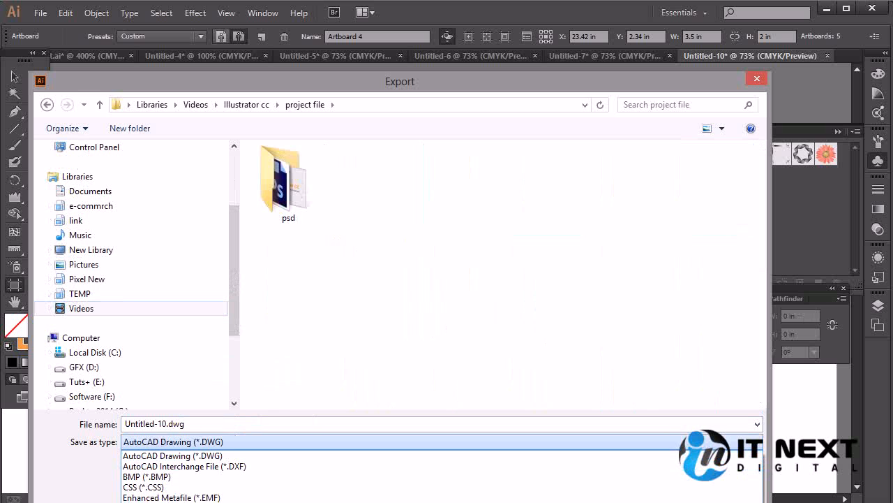
pyautogui.click(167, 502)
pyautogui.click(153, 460)
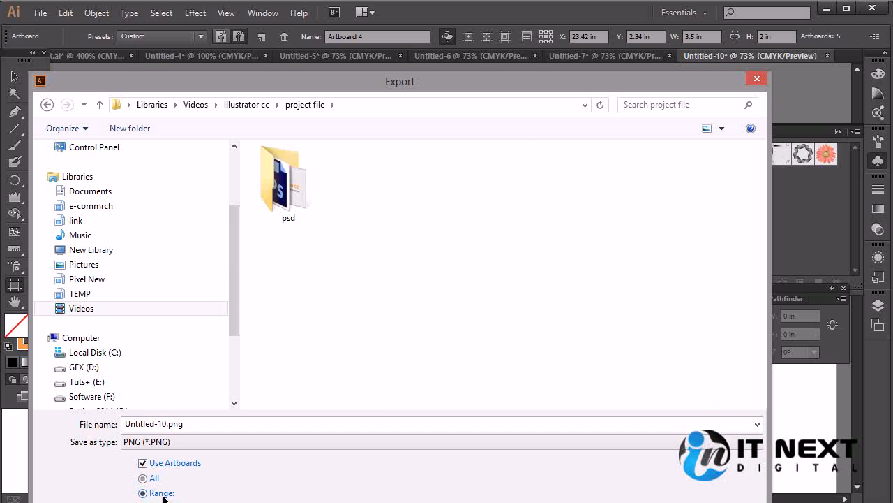
pyautogui.moveTo(550, 85); pyautogui.dragTo(589, 25)
pyautogui.moveTo(215, 451); pyautogui.dragTo(148, 457)
pyautogui.write('4')
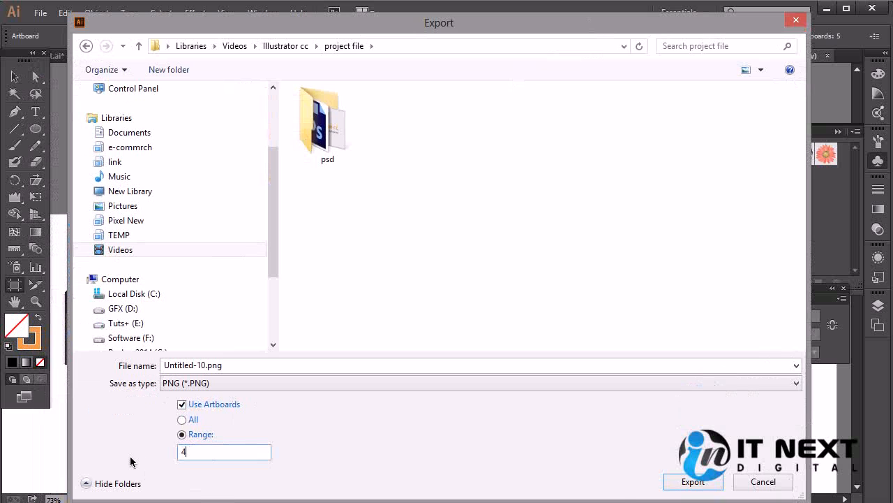
pyautogui.click(687, 482)
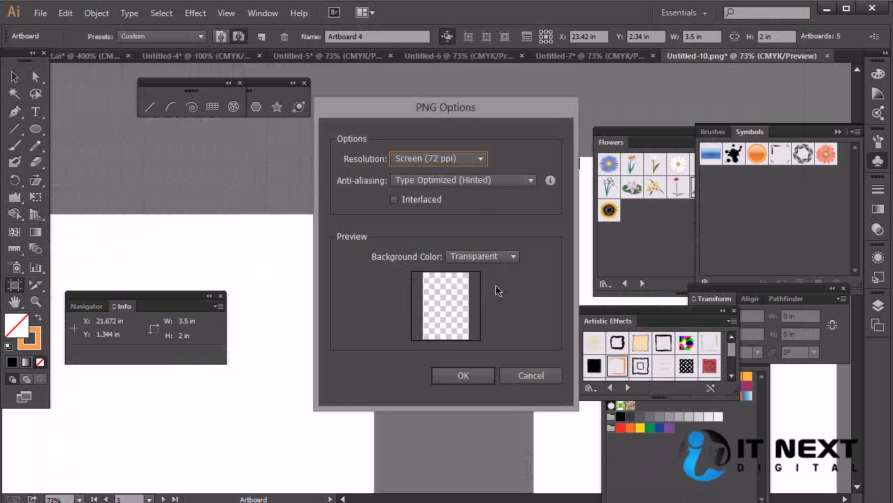
pyautogui.click(531, 375)
# - Export the document as Untitled-10.png using artboards with the range set to 3, proceeding to the PNG options
pyautogui.click(40, 12)
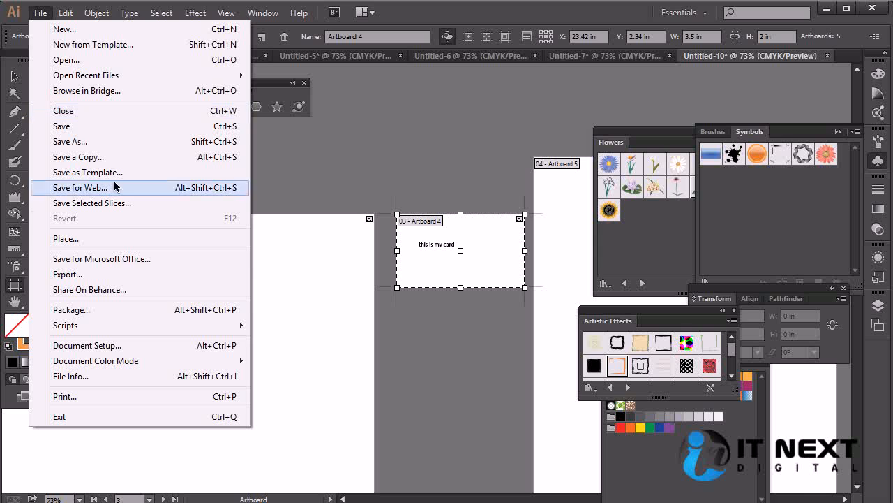
pyautogui.click(122, 275)
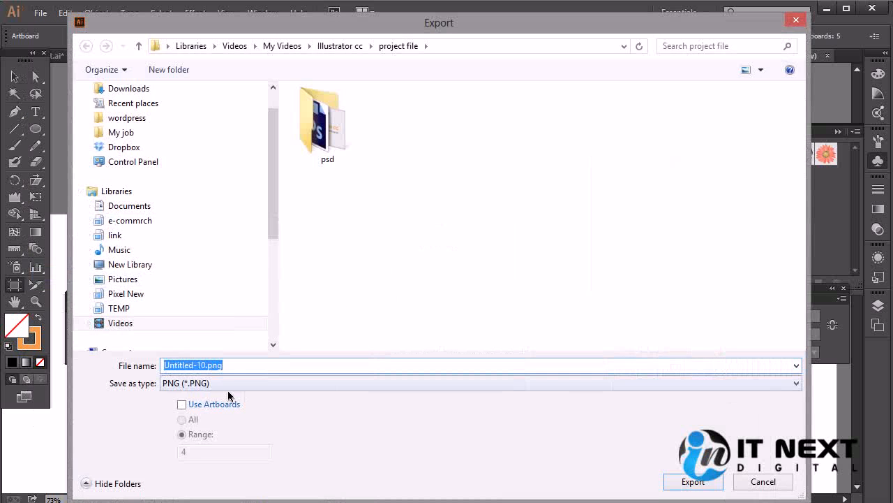
pyautogui.click(213, 404)
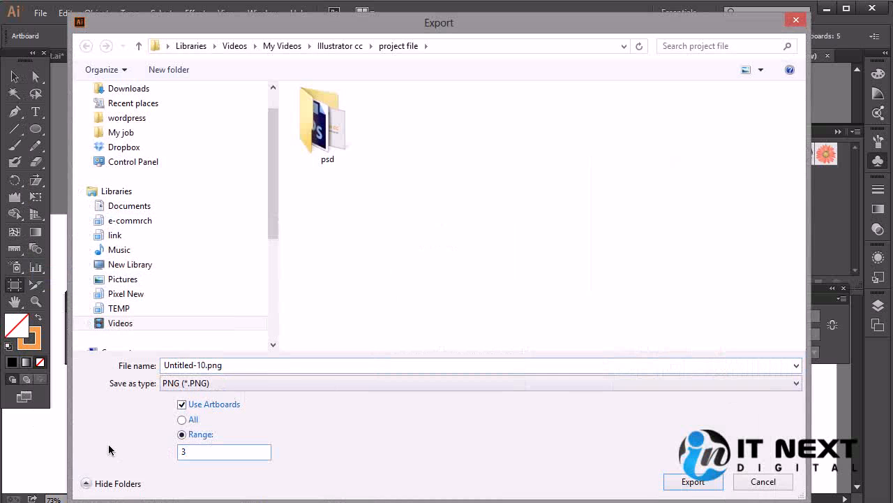
pyautogui.click(690, 481)
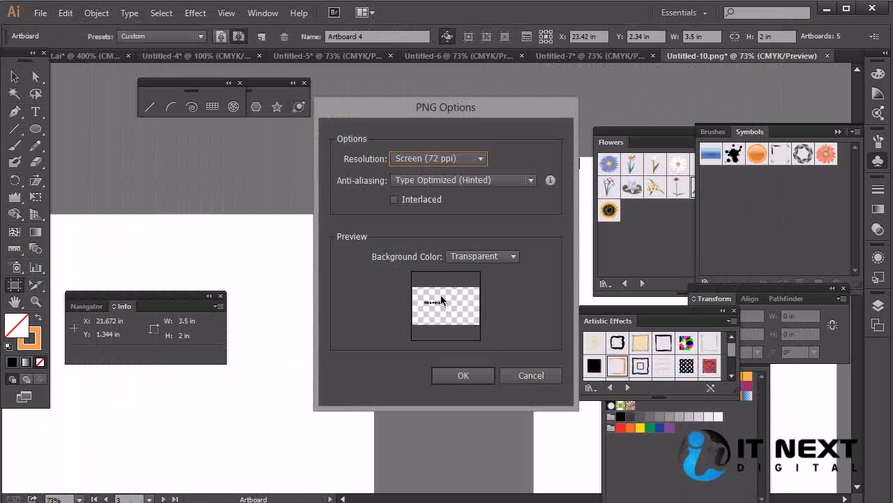
# - Move the PNG options aside to uncover the card artboard and set the export resolution to High (300 ppi)
pyautogui.moveTo(515, 106); pyautogui.dragTo(249, 117)
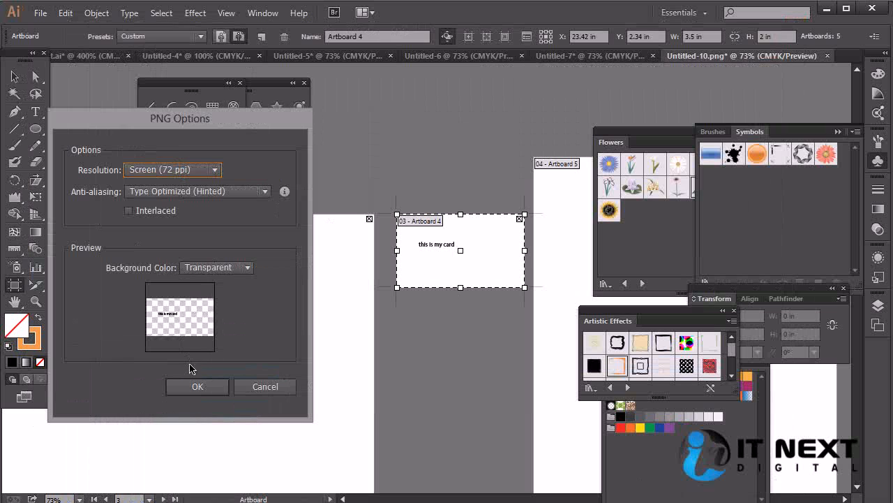
pyautogui.click(208, 169)
pyautogui.click(188, 215)
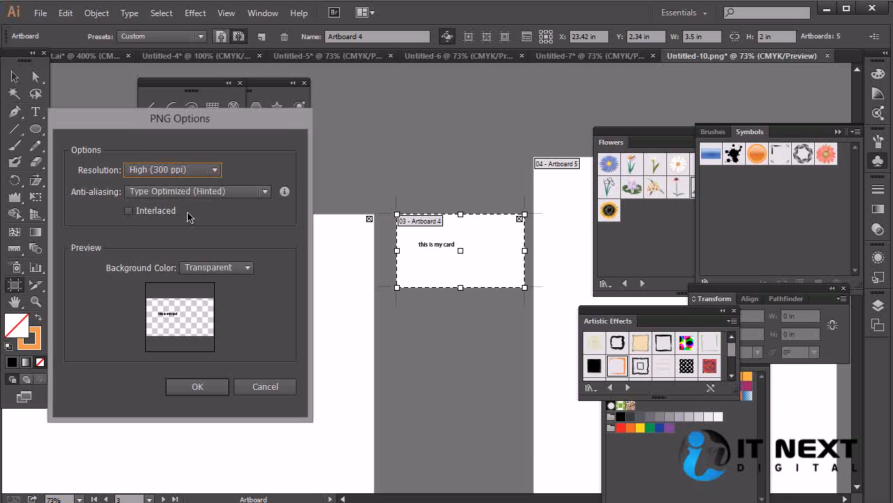